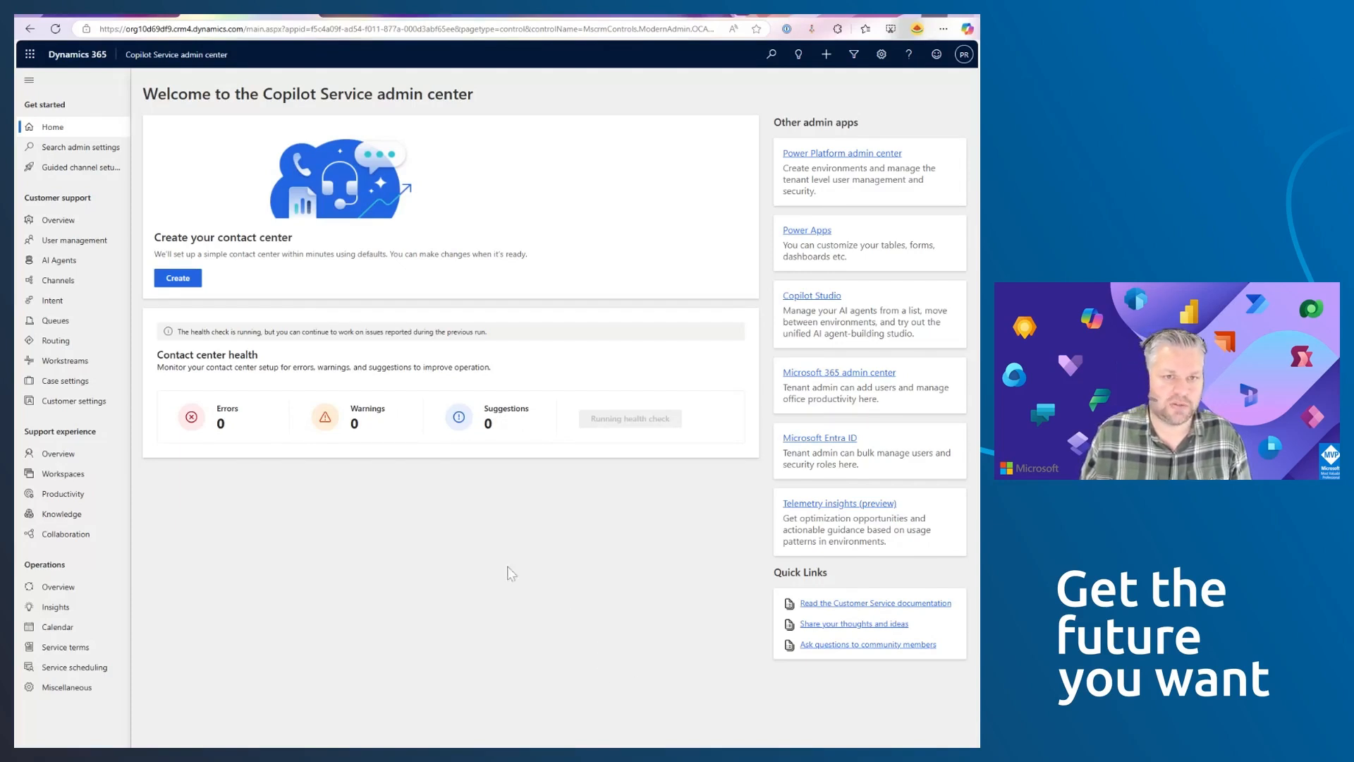
Open phone number management in the channel settings and review the Azure Communication Services details in the advanced telephony settings.
left_click(92, 289)
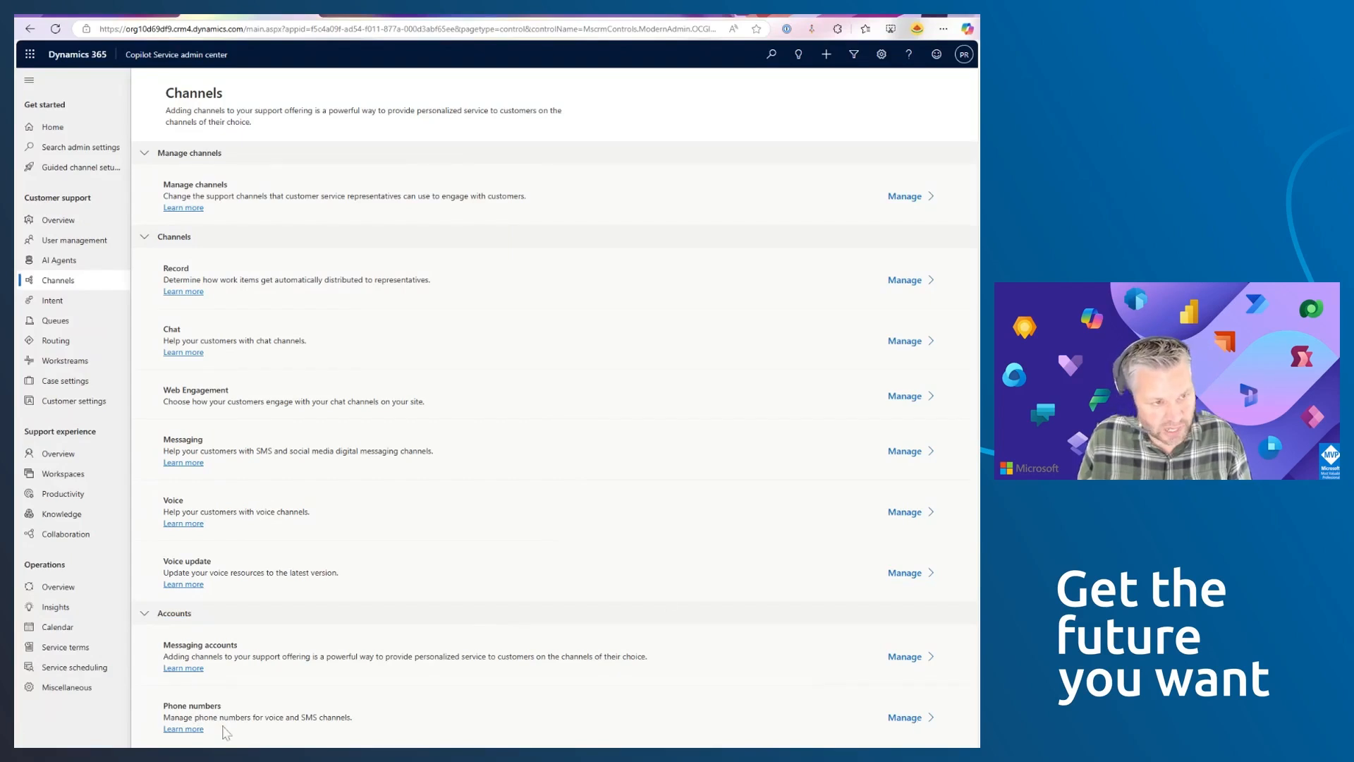
left_click(928, 730)
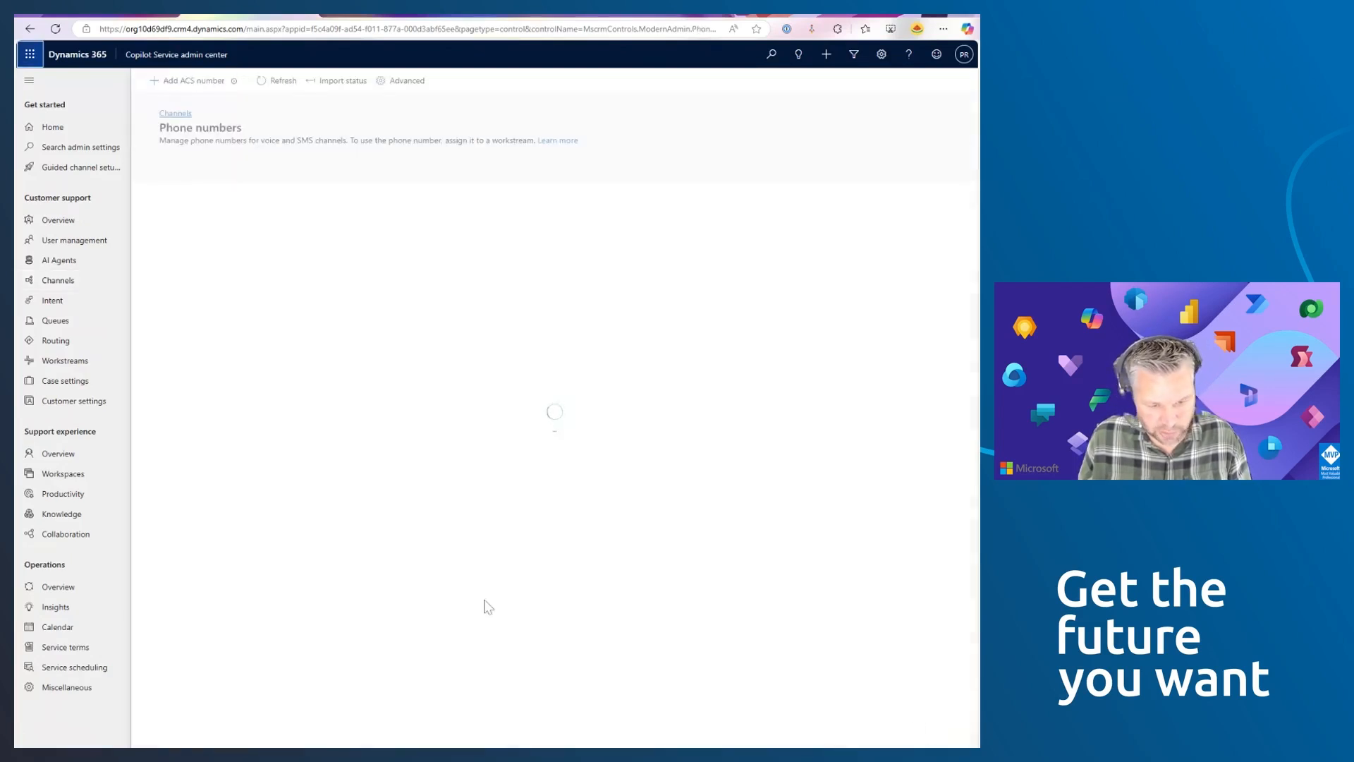
left_click(426, 104)
left_click(498, 83)
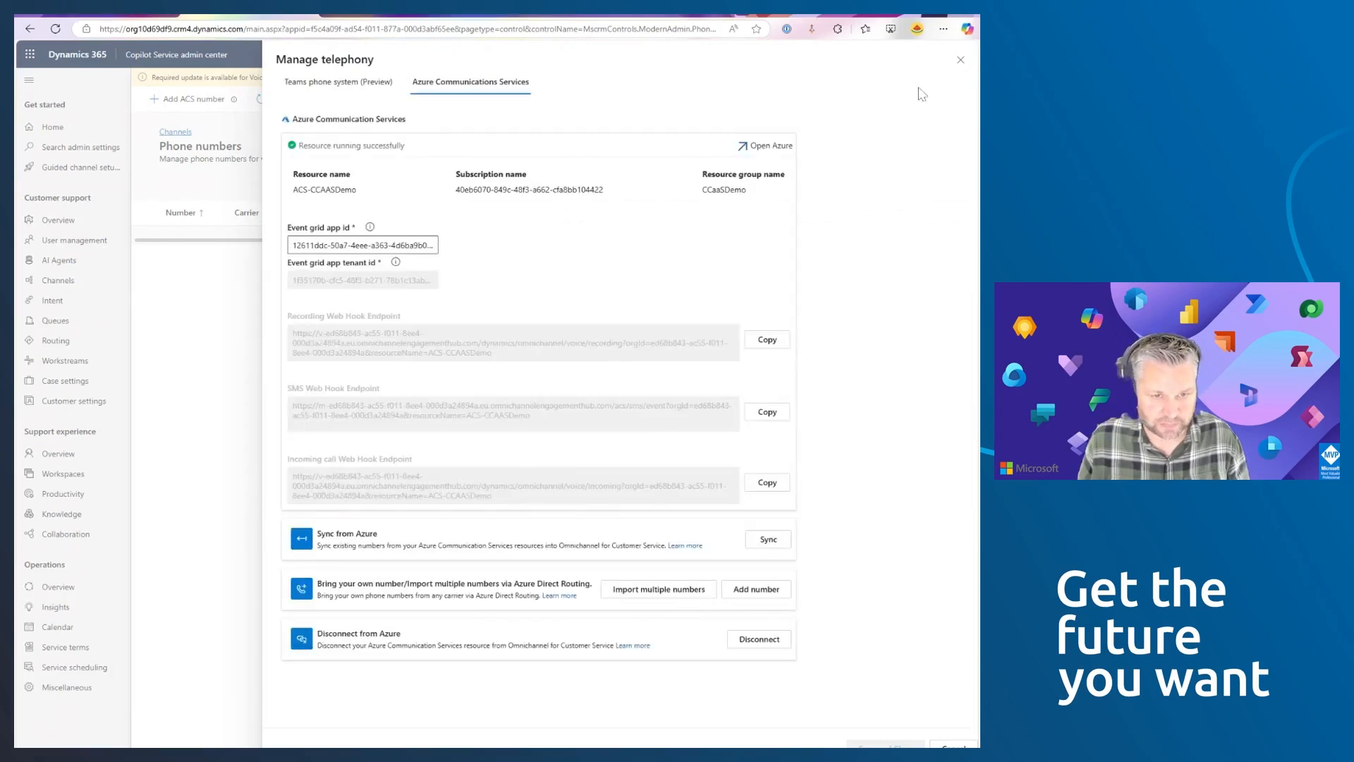
left_click(961, 61)
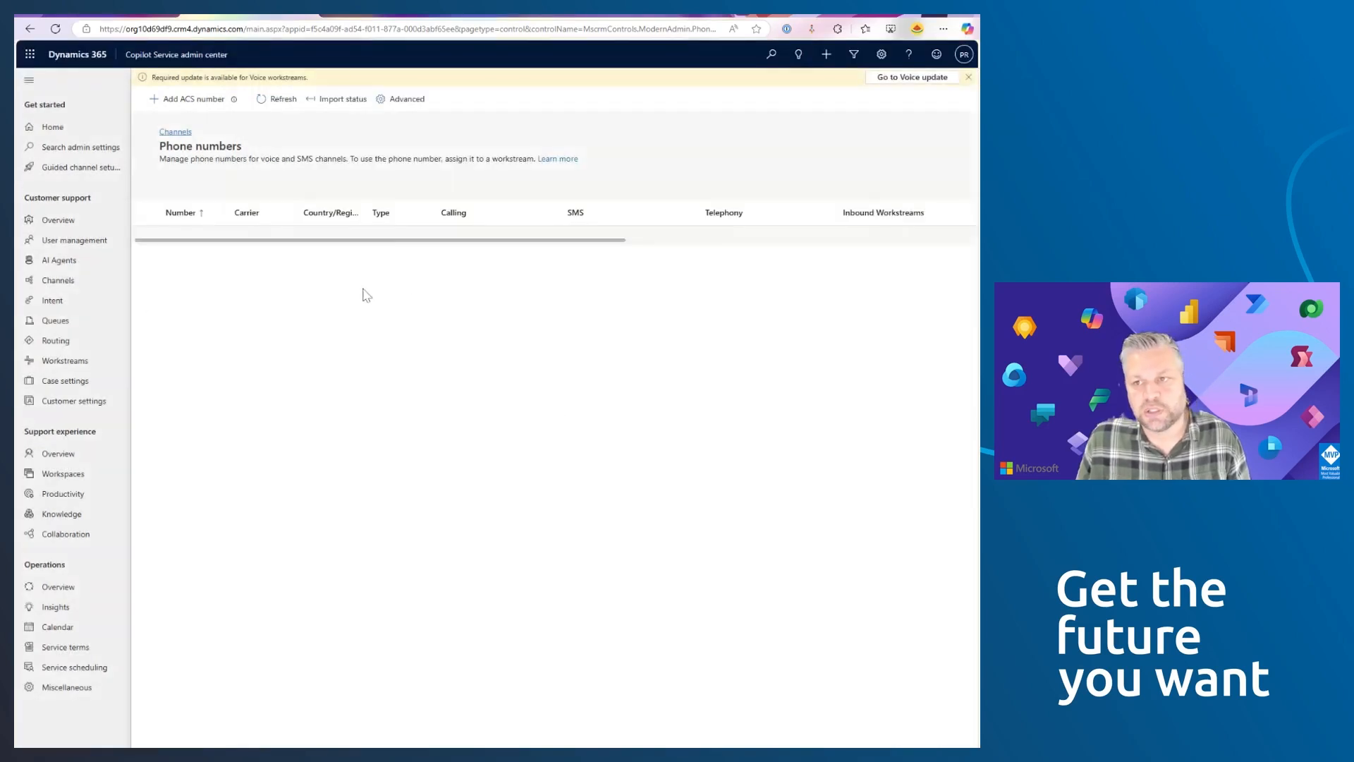
Start adding an ACS number for the Netherlands and compare the toll-free and geographic number types.
left_click(194, 105)
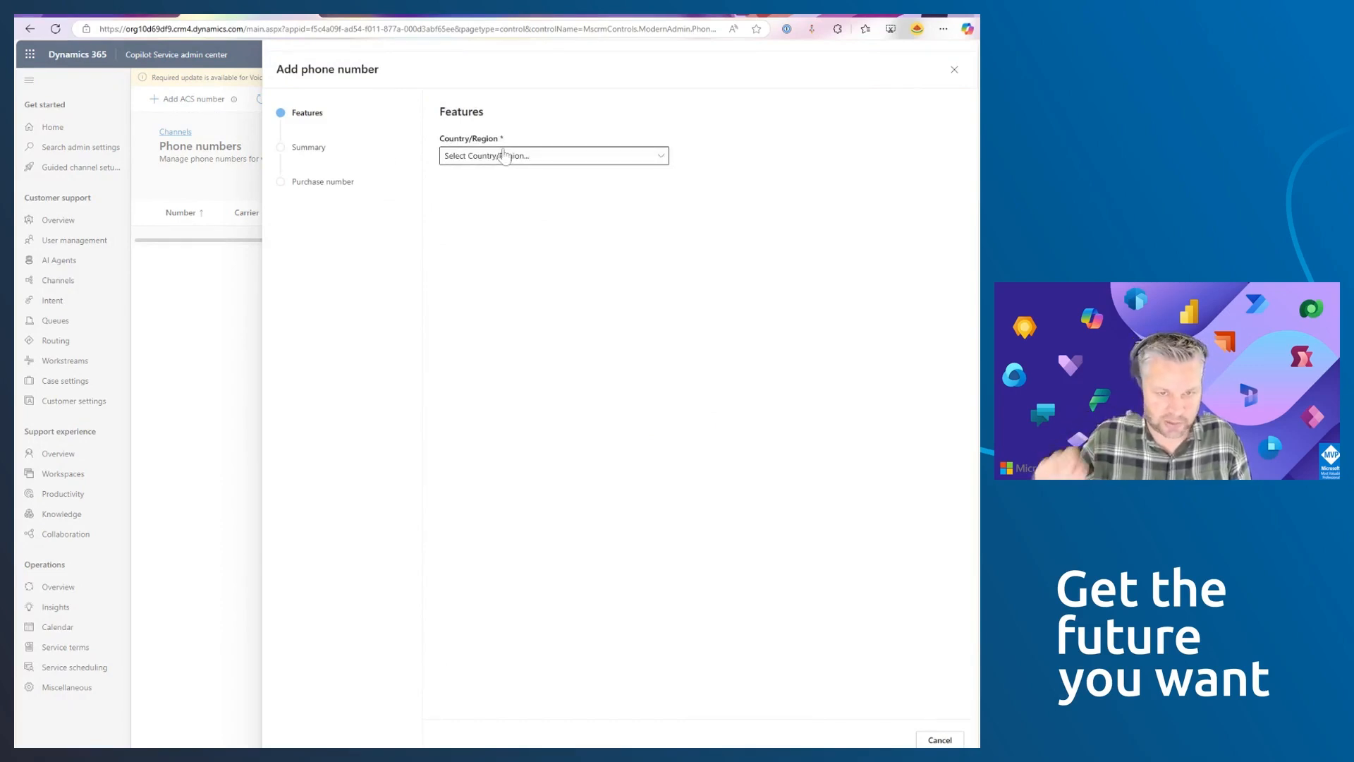
left_click(513, 157)
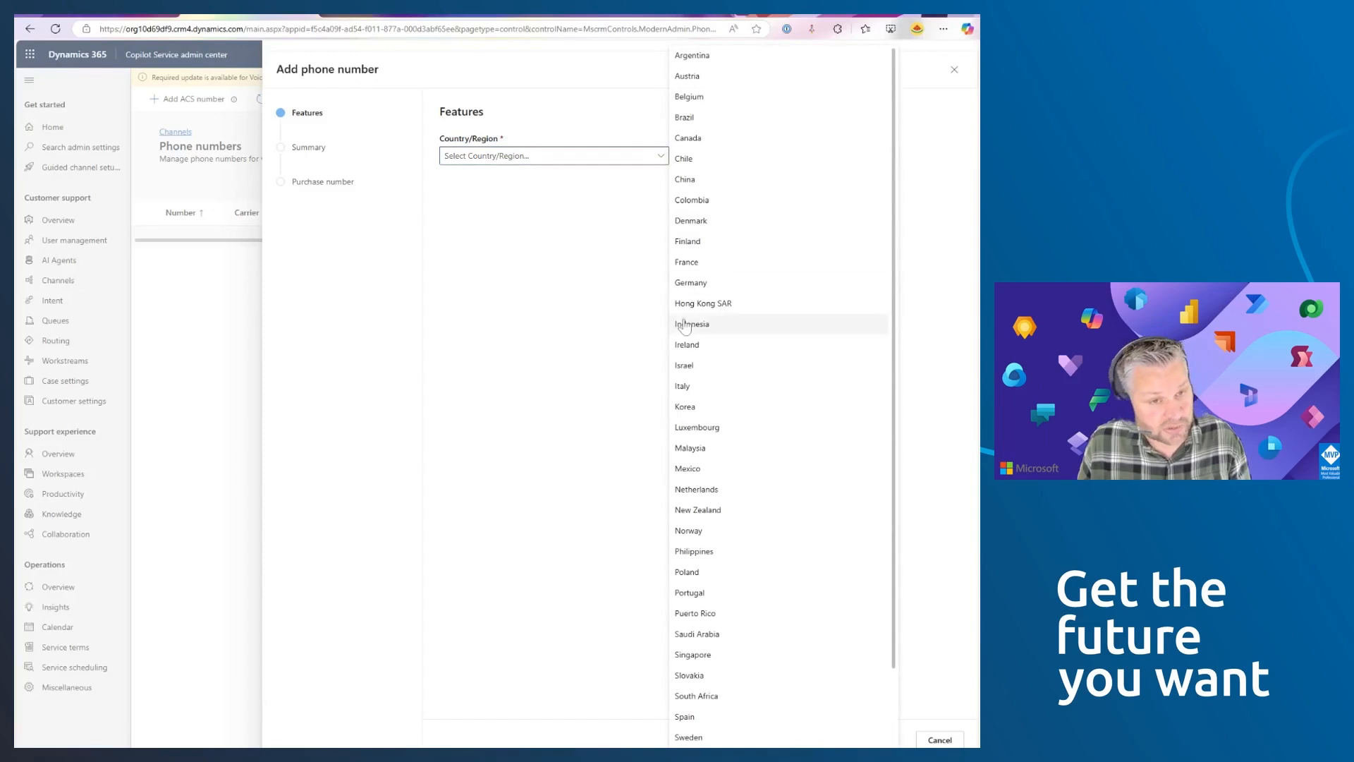
left_click(745, 493)
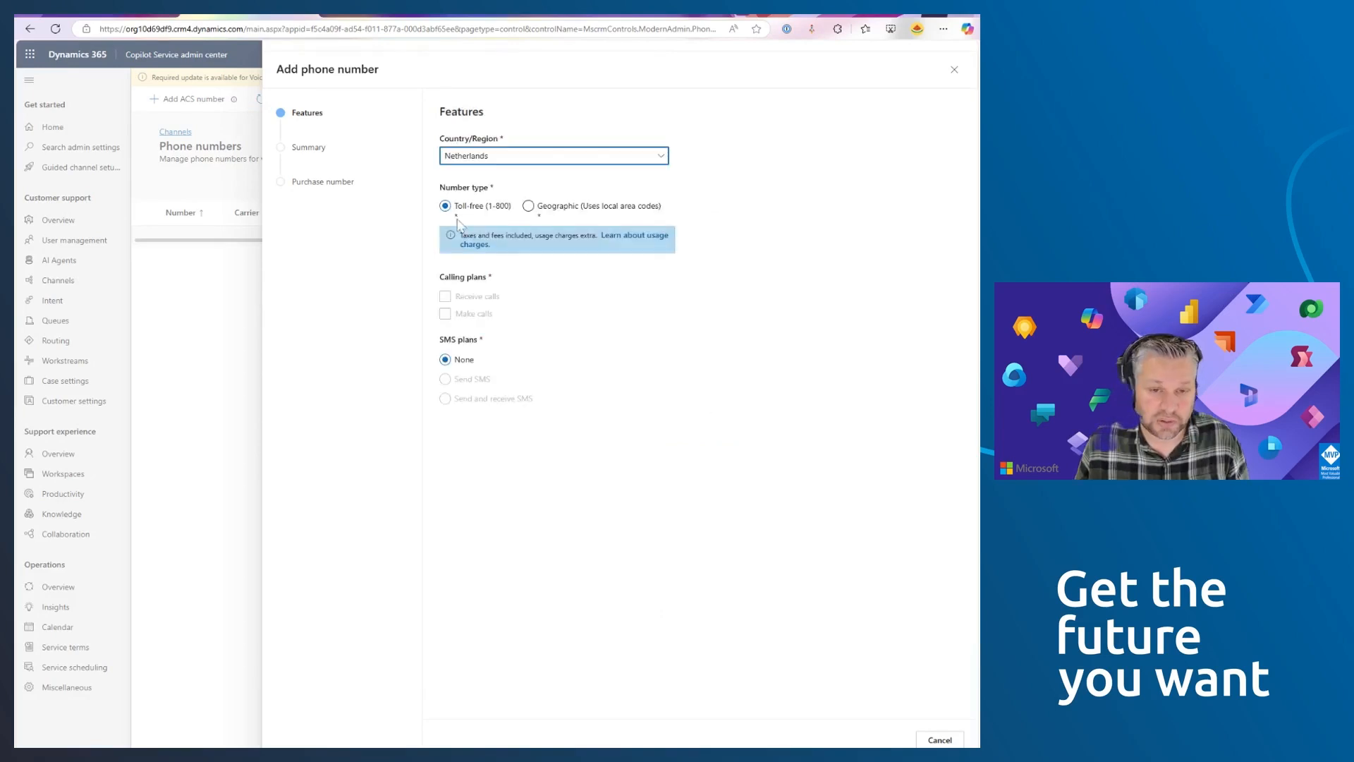
left_click(551, 212)
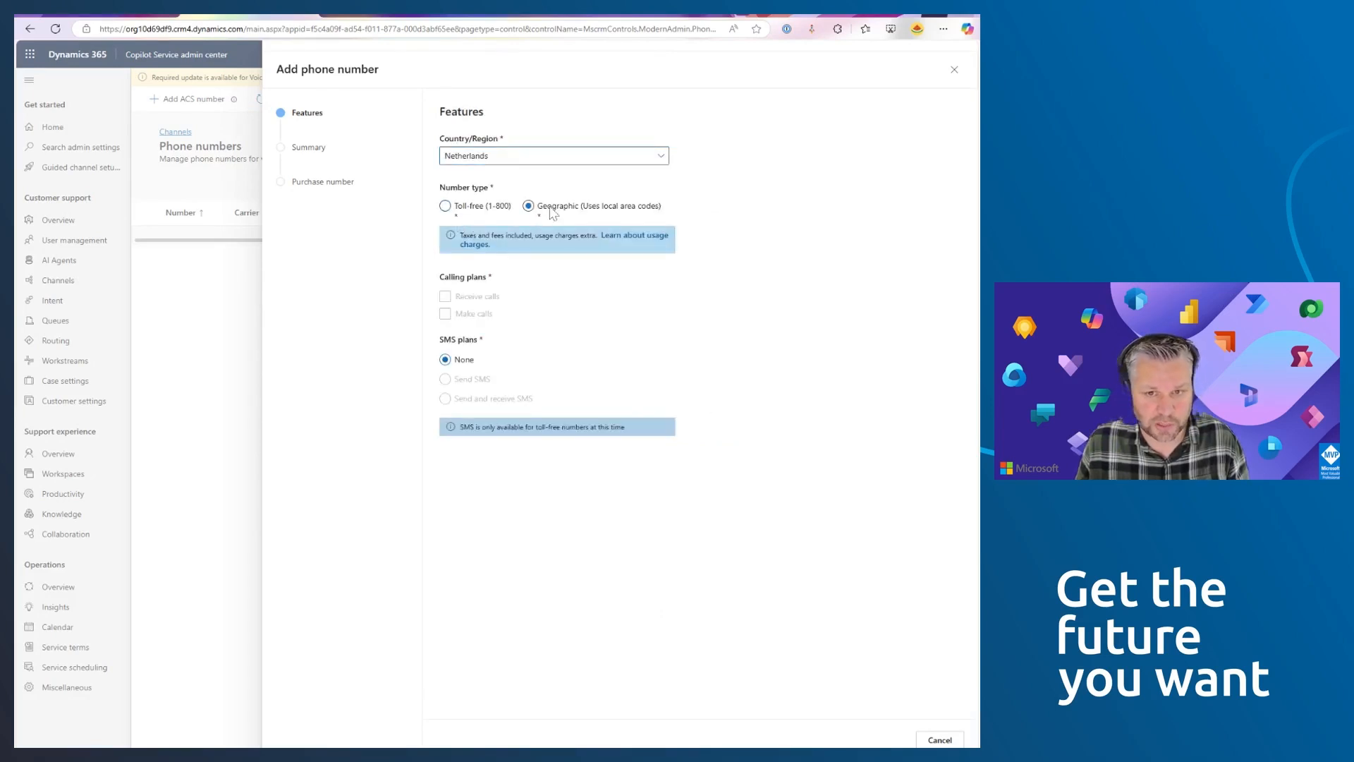
left_click(479, 204)
left_click(531, 207)
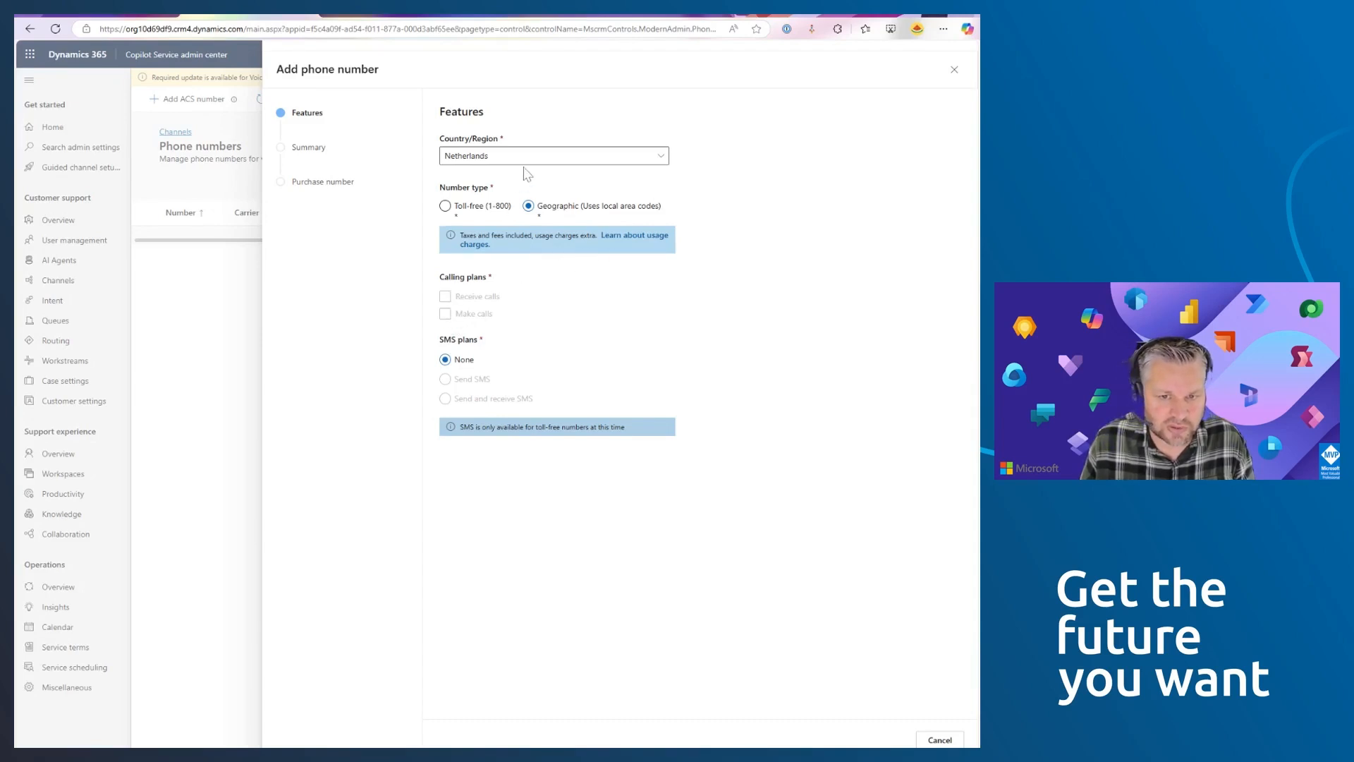
left_click(484, 210)
left_click(601, 206)
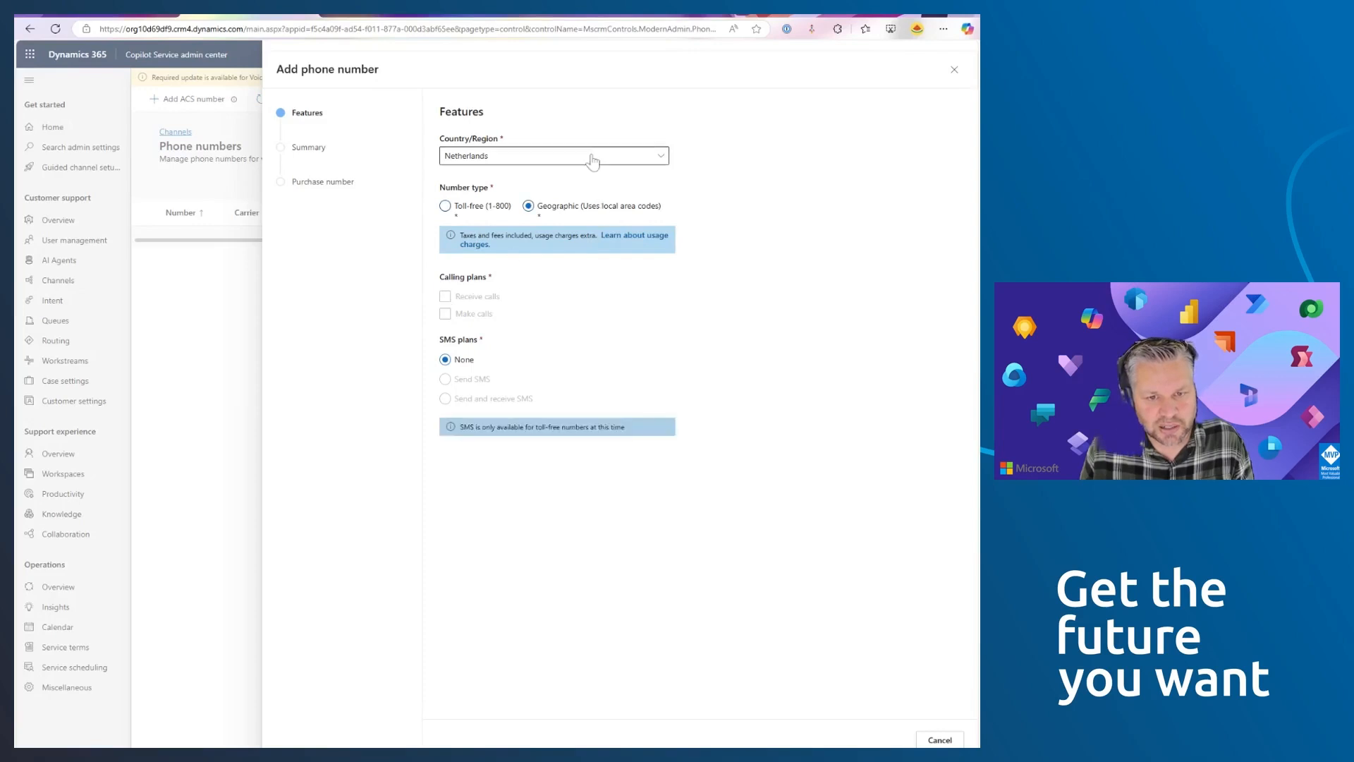
Set the country to United Kingdom with a geographic number, and enable both receiving and making calls.
left_click(593, 156)
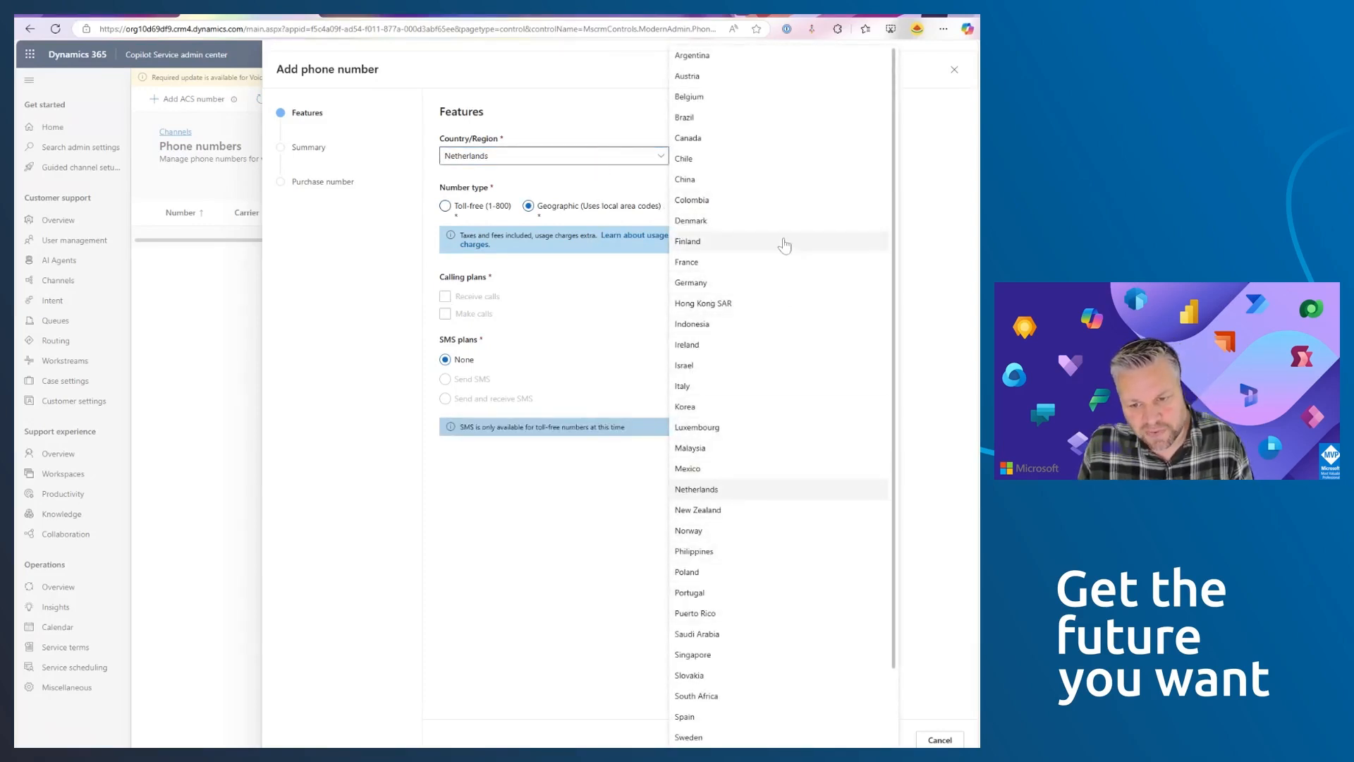
scroll(762, 282, "down", 2)
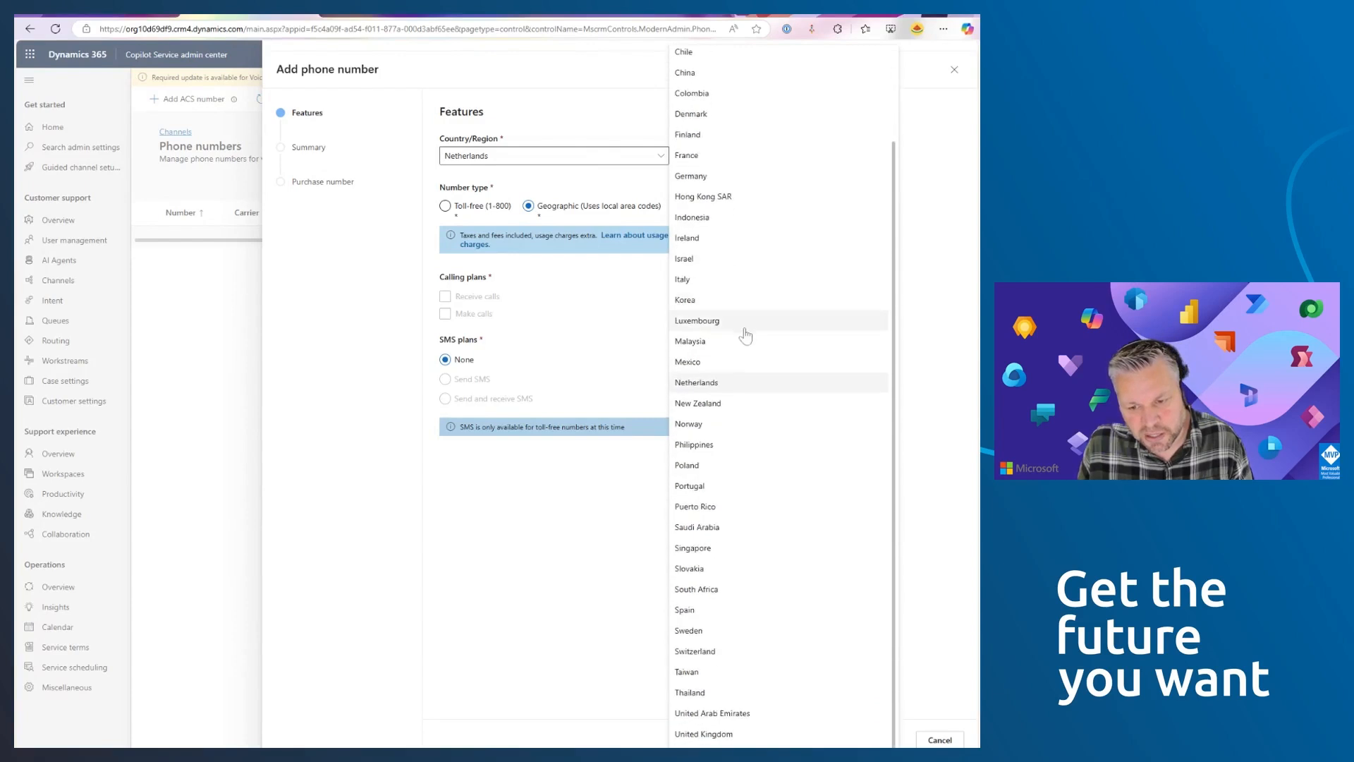
left_click(737, 734)
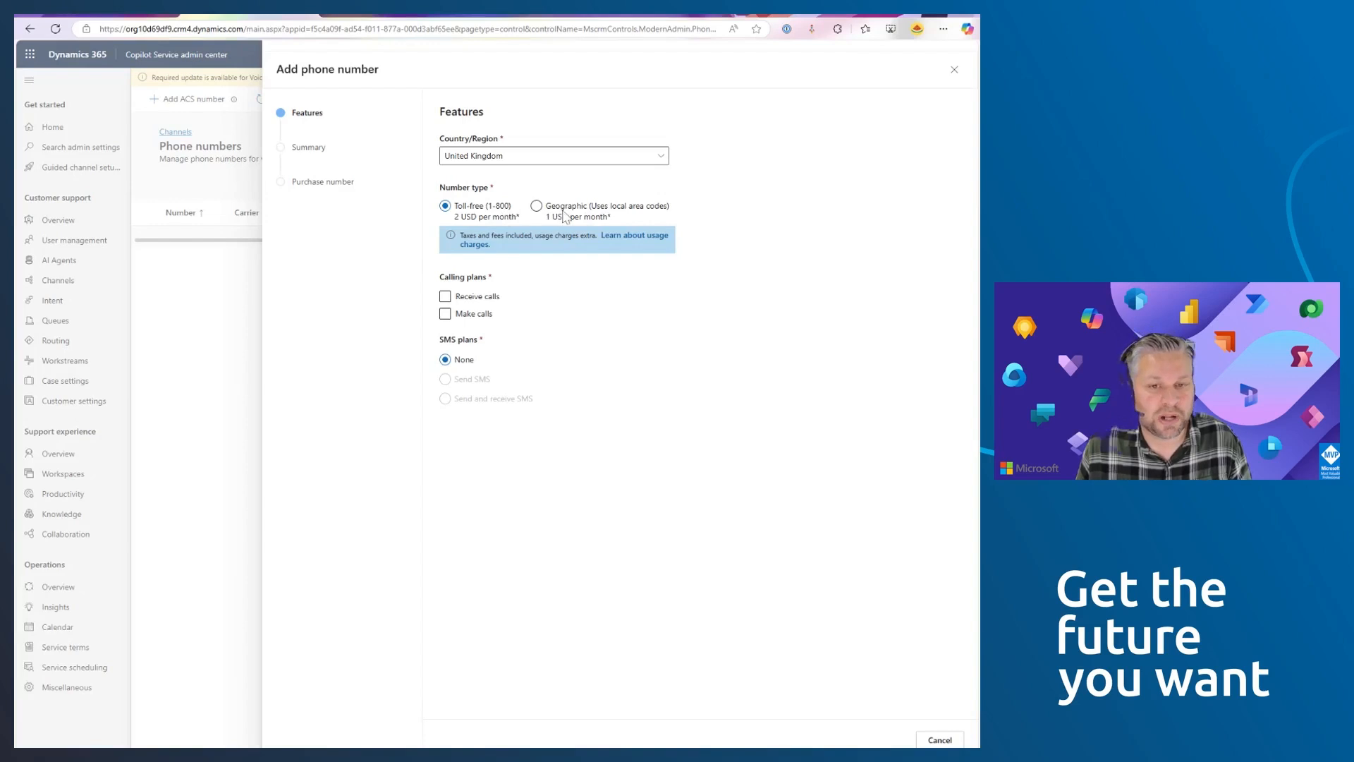
left_click(537, 207)
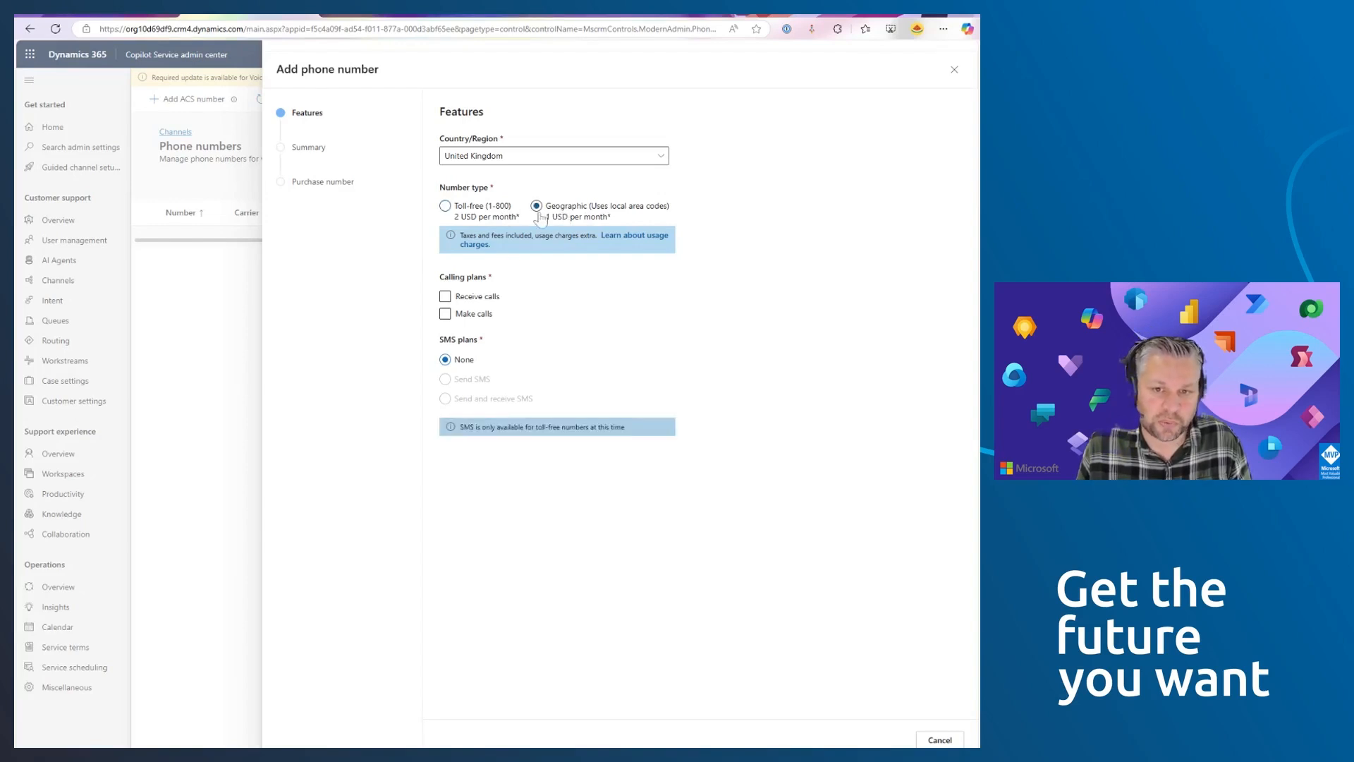
left_click(463, 302)
left_click(462, 315)
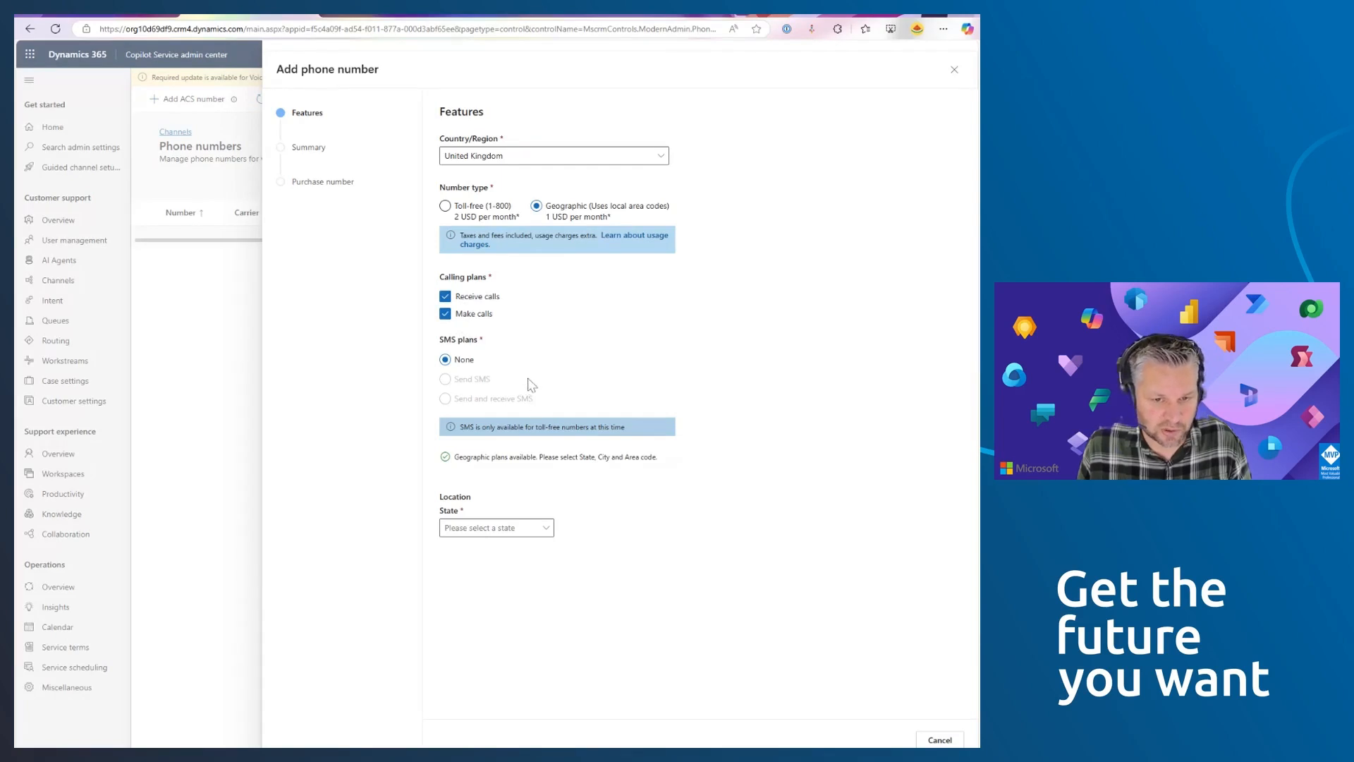
Try to choose a state for the number's location, and close the form without buying a number.
left_click(522, 534)
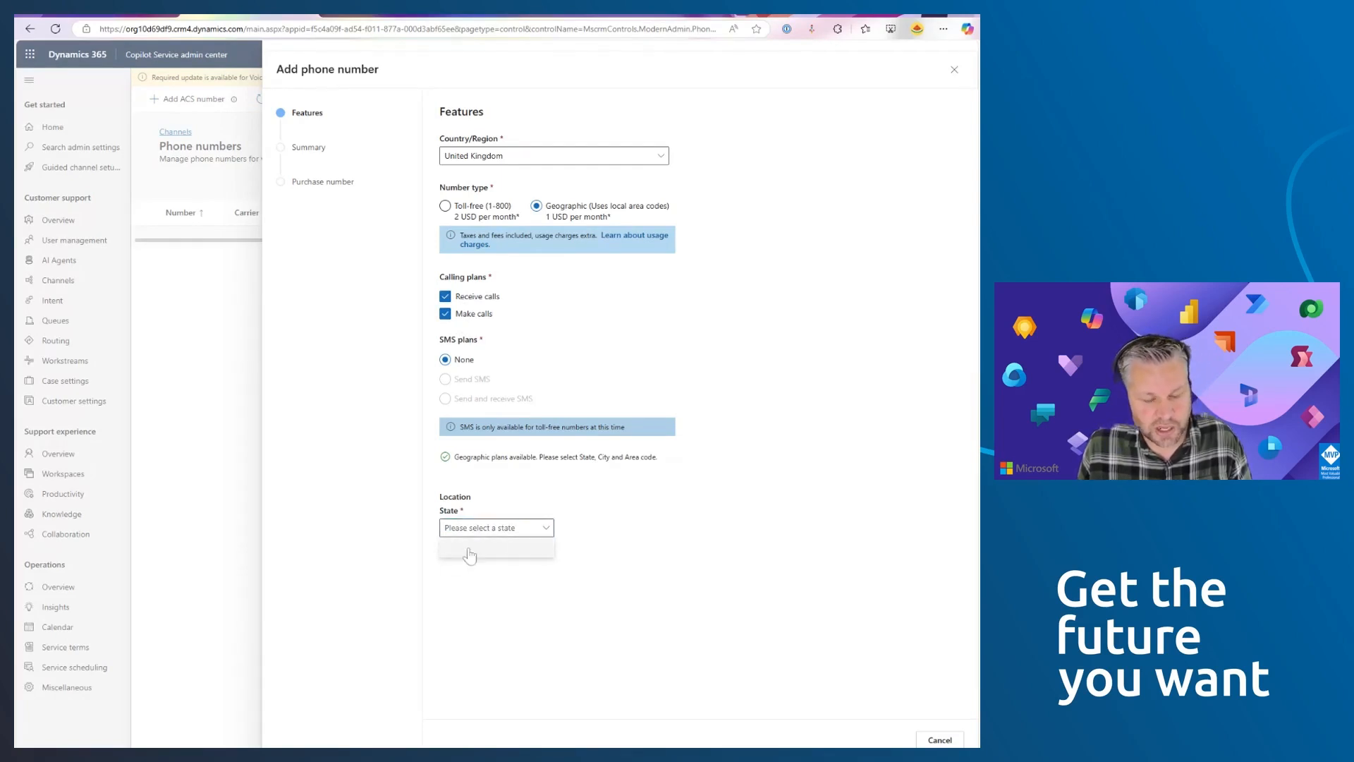
left_click(495, 532)
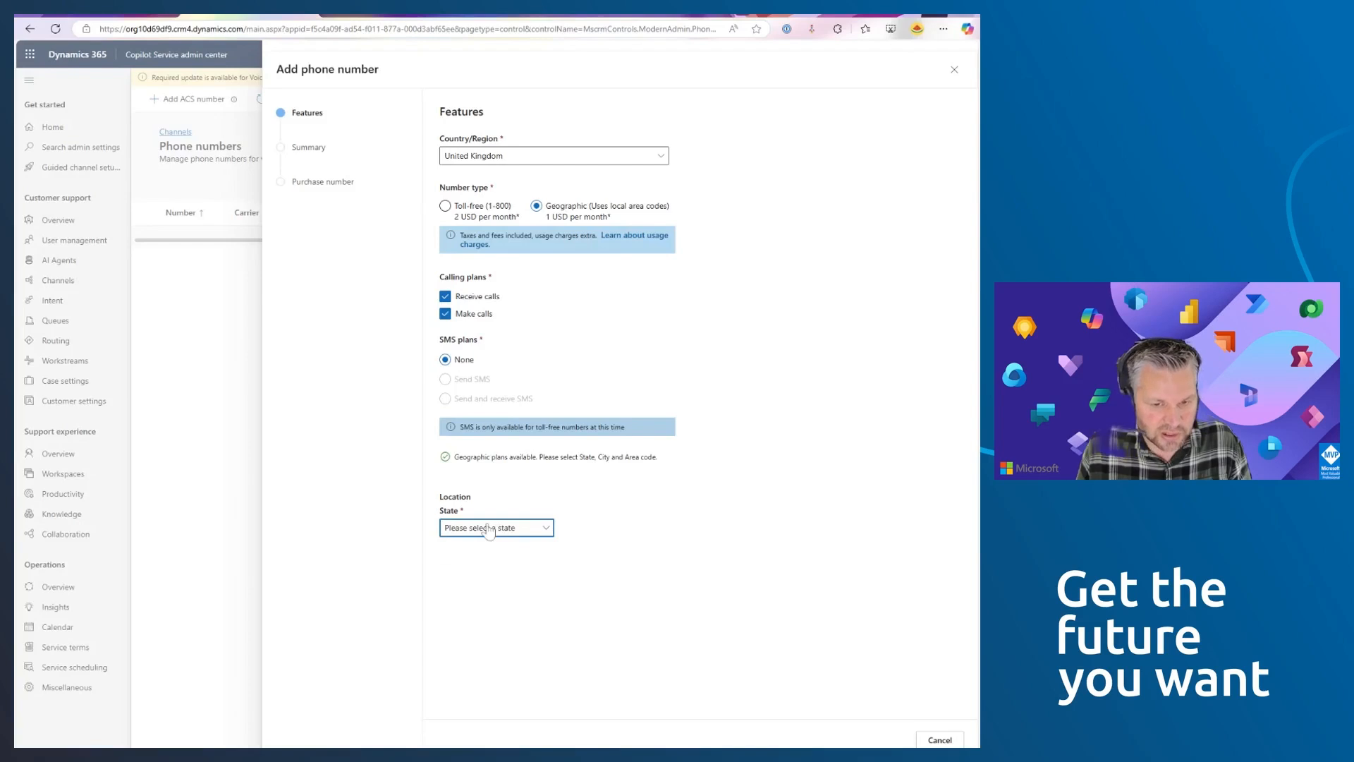
left_click(488, 531)
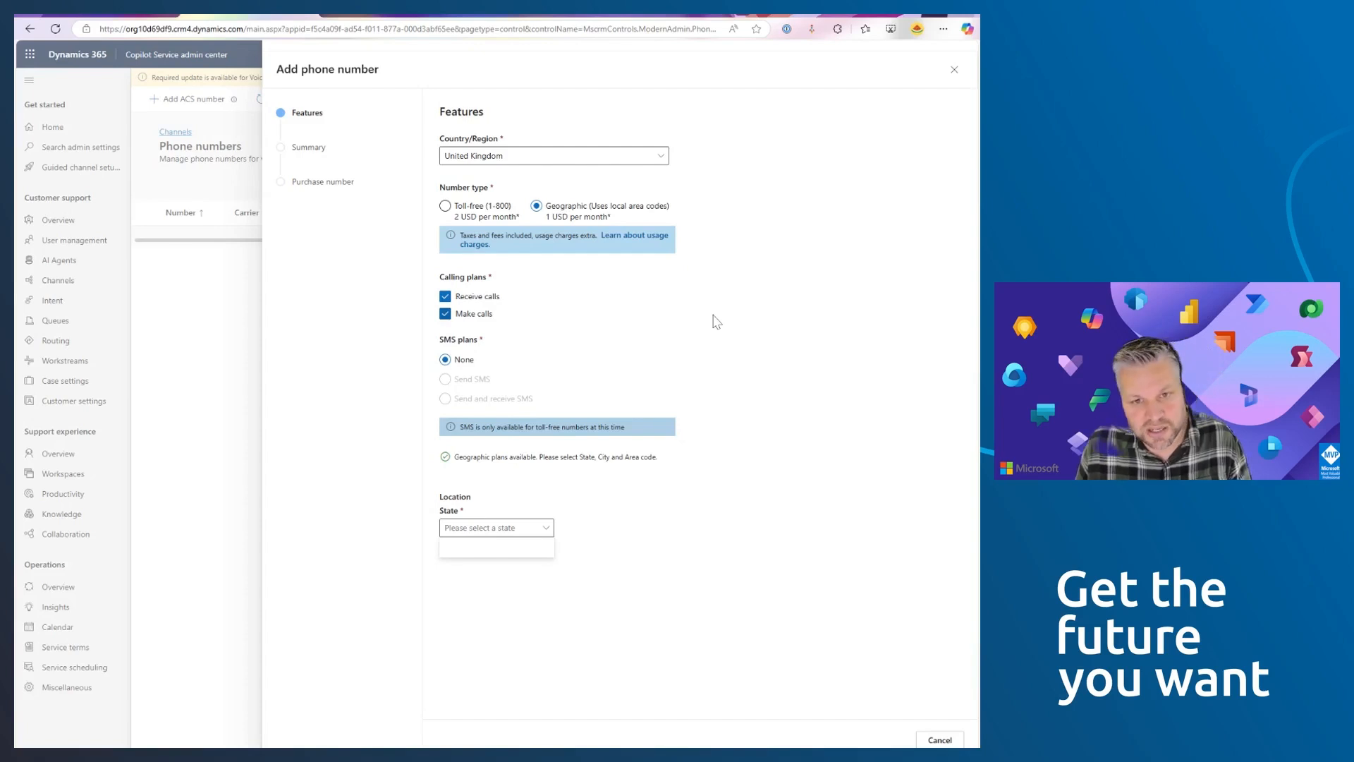
left_click(755, 279)
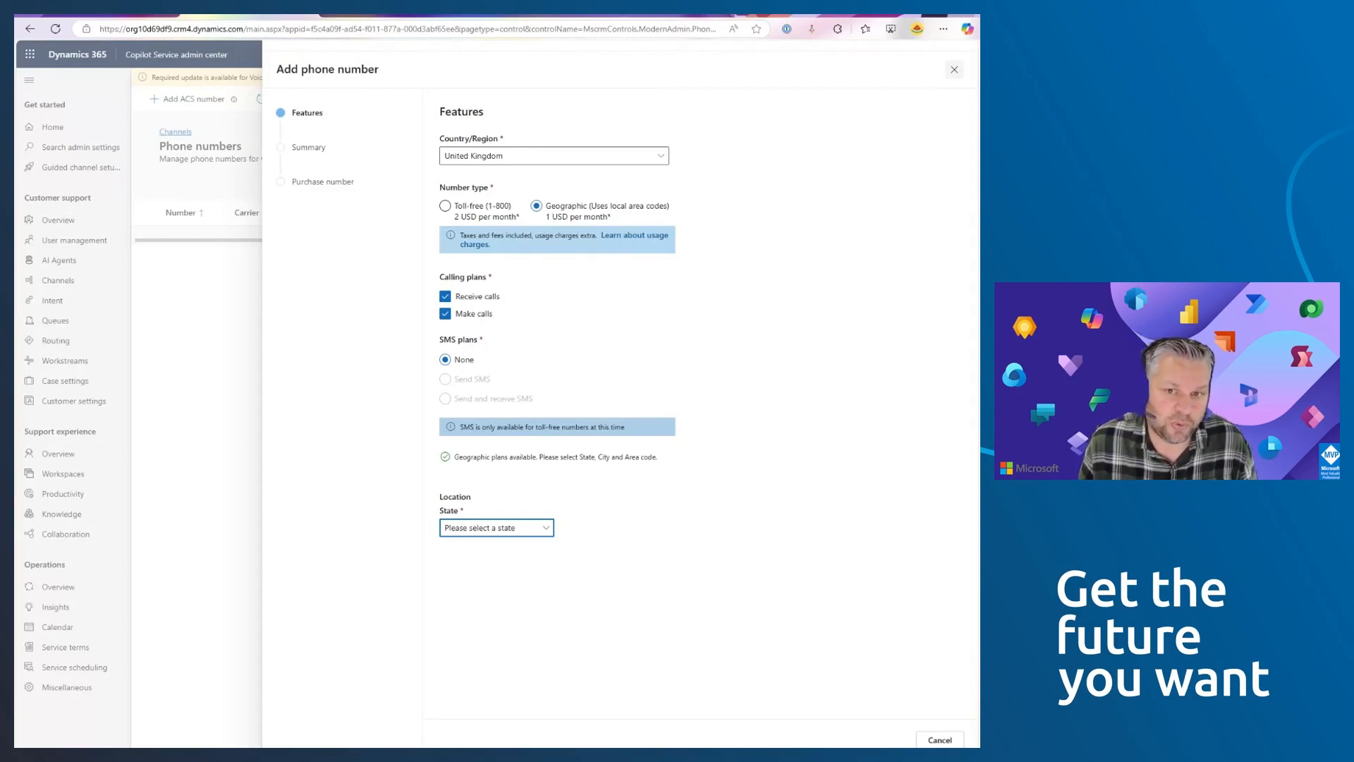
left_click(955, 69)
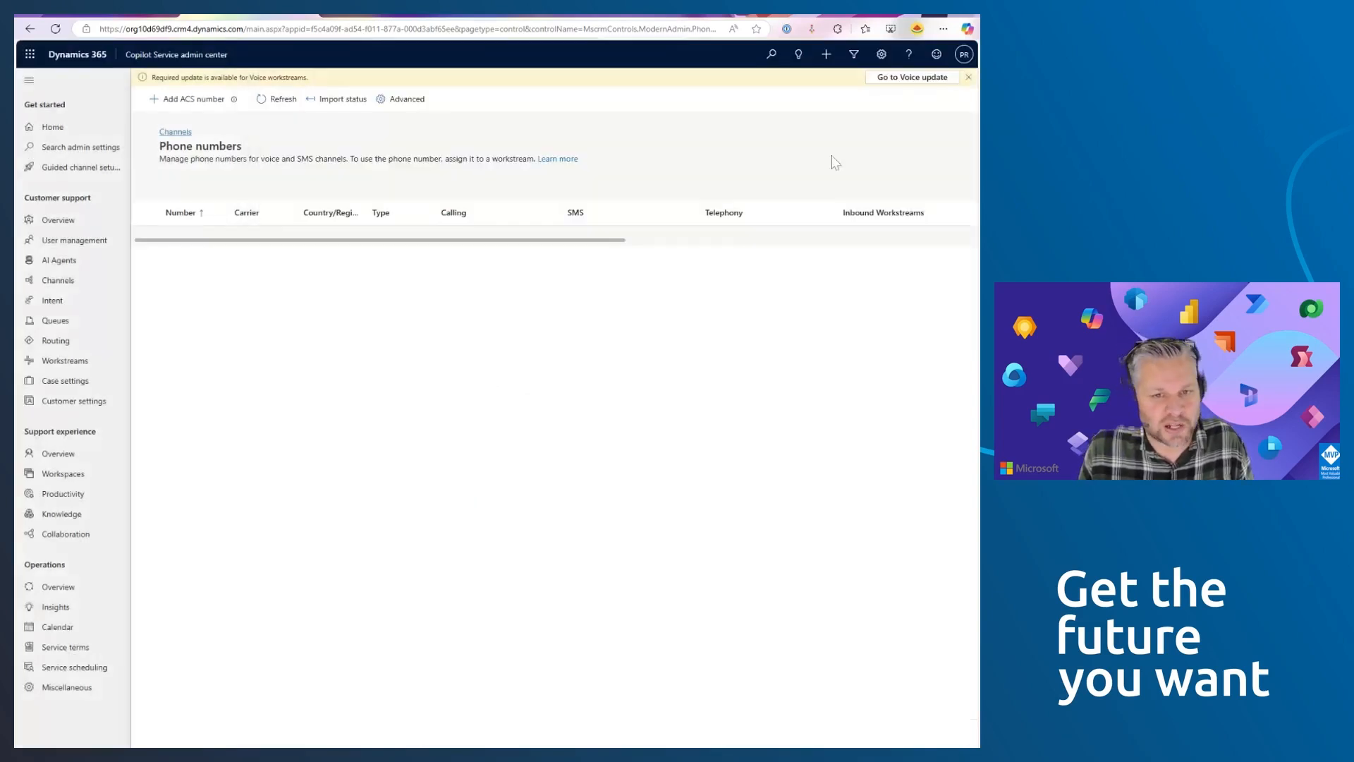
Switch to the Azure portal, open the phone numbers of the ACS-CCAASDemo communication service and read the tenant's number quota.
left_click(381, 15)
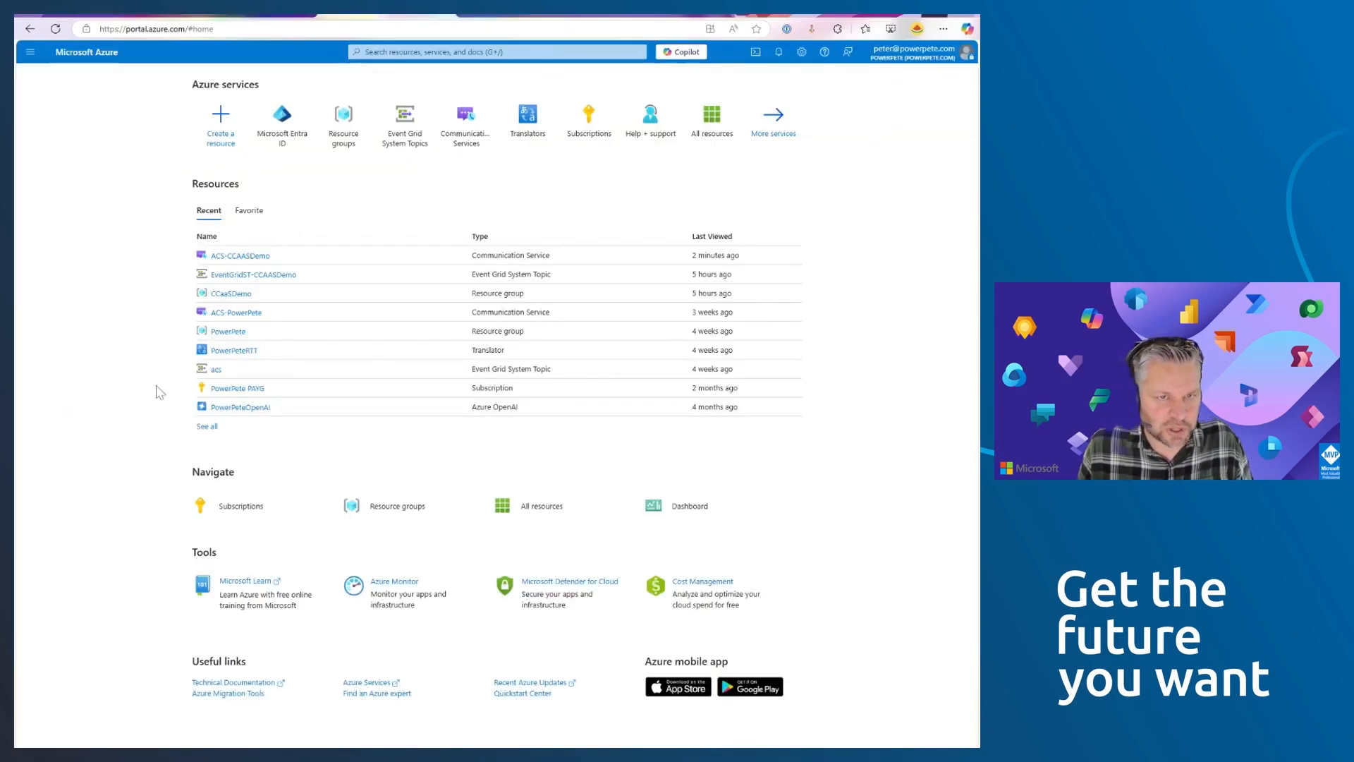
left_click(238, 257)
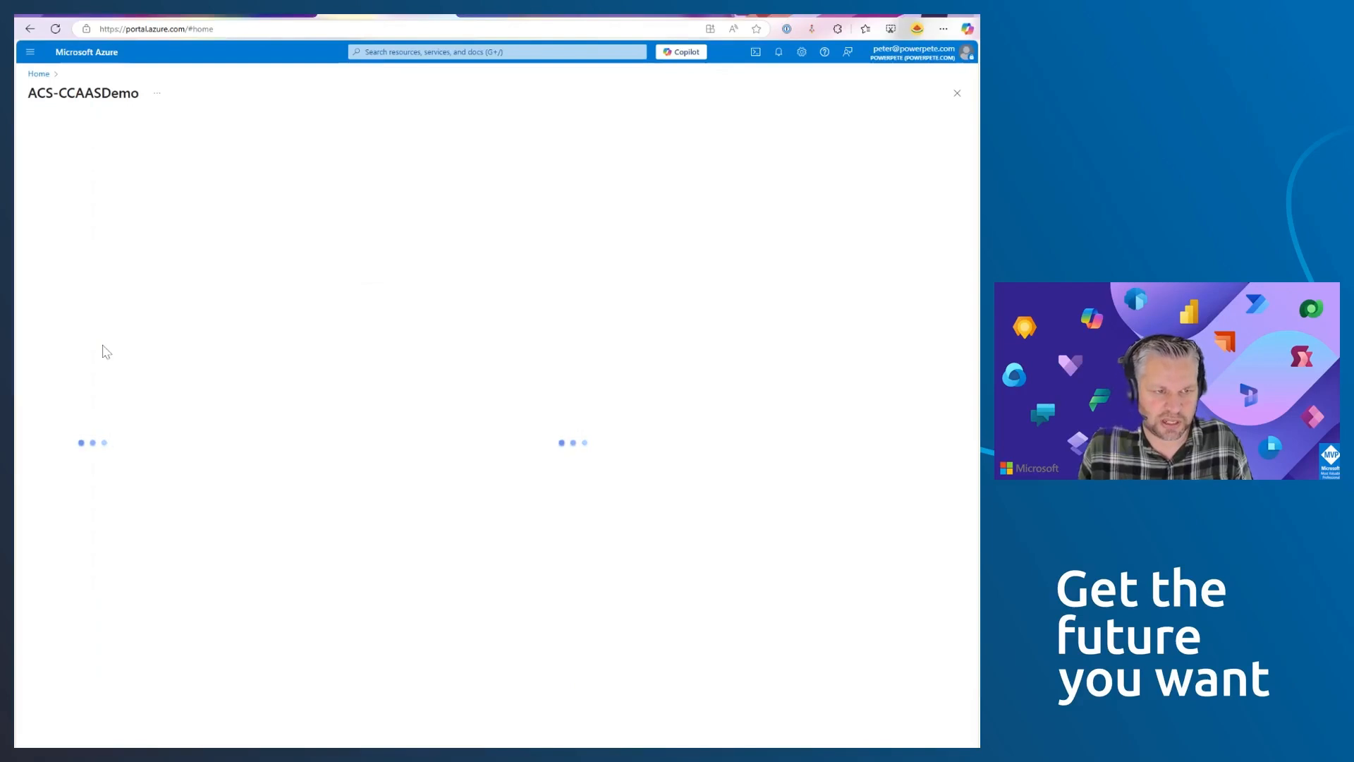
left_click(31, 453)
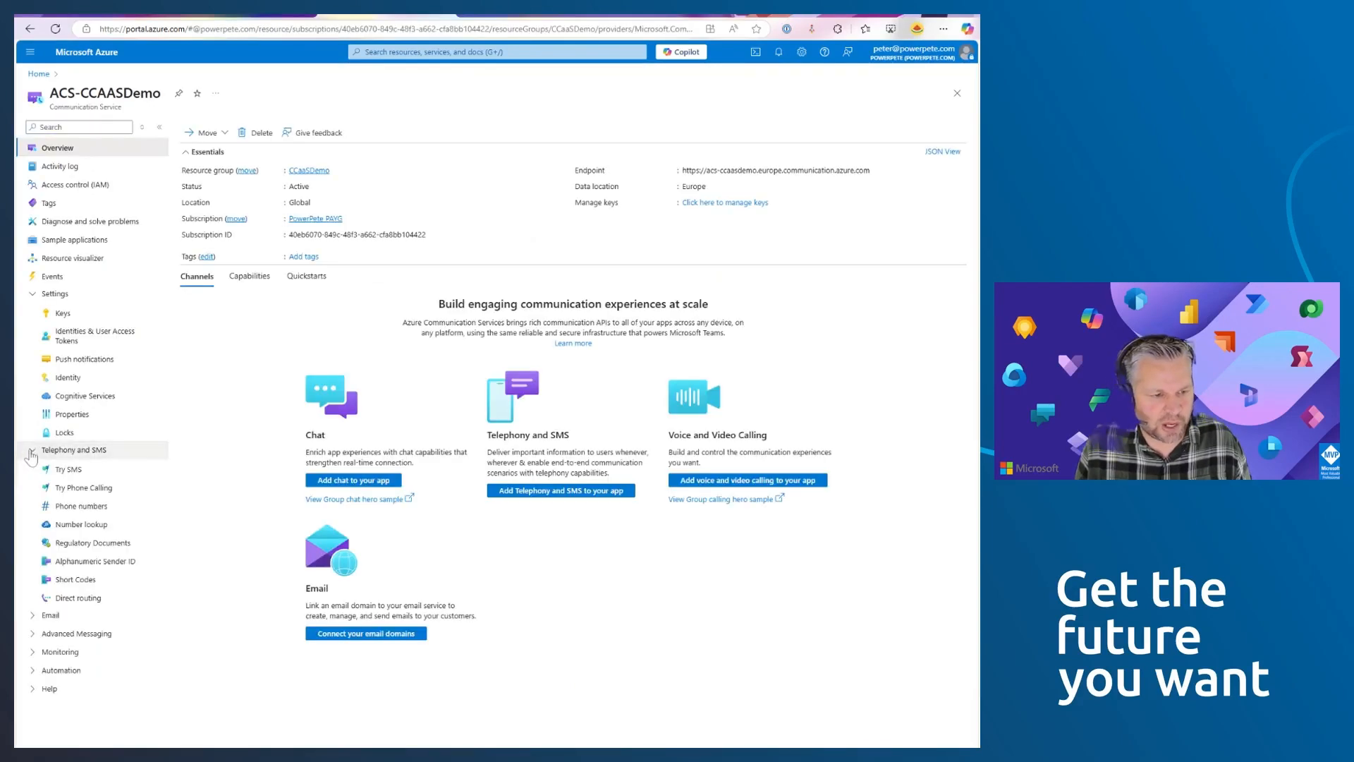
left_click(82, 508)
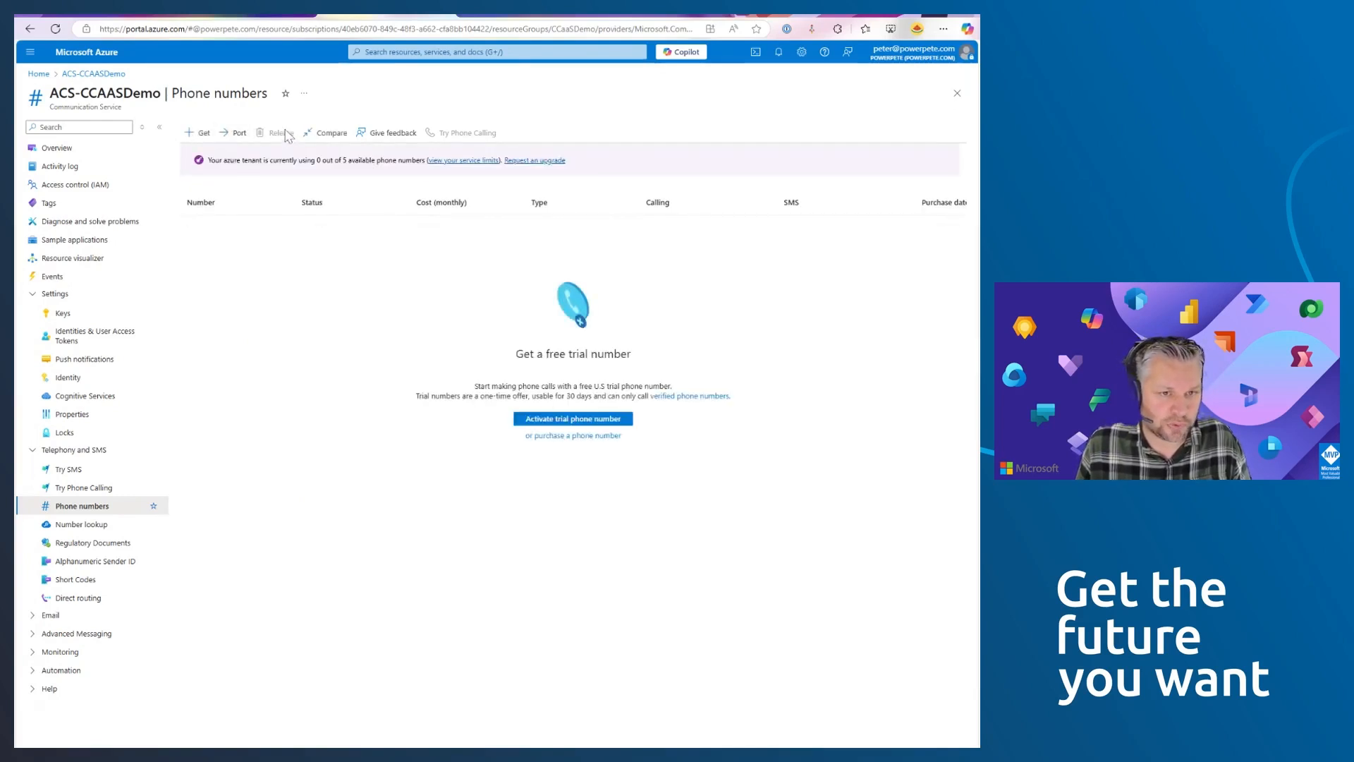
left_click_drag(210, 160, 413, 160)
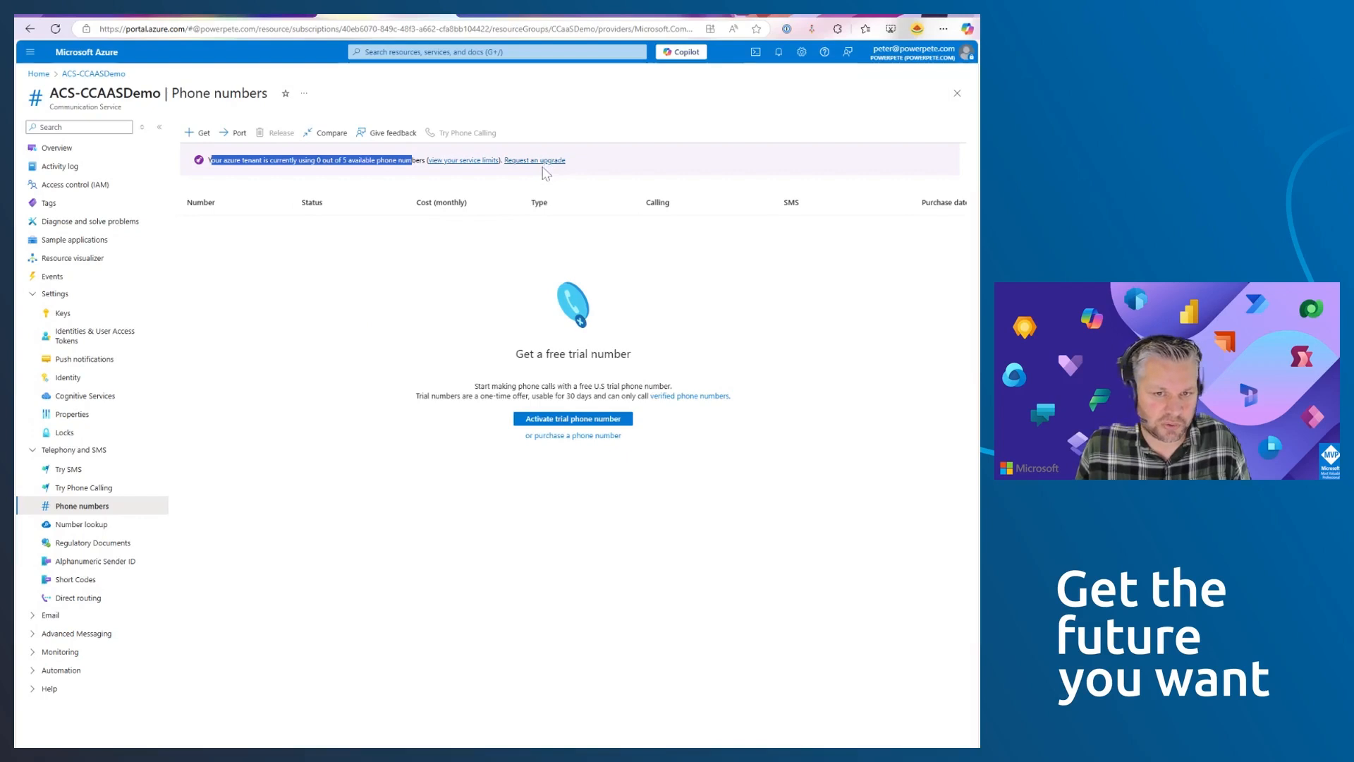
left_click(459, 270)
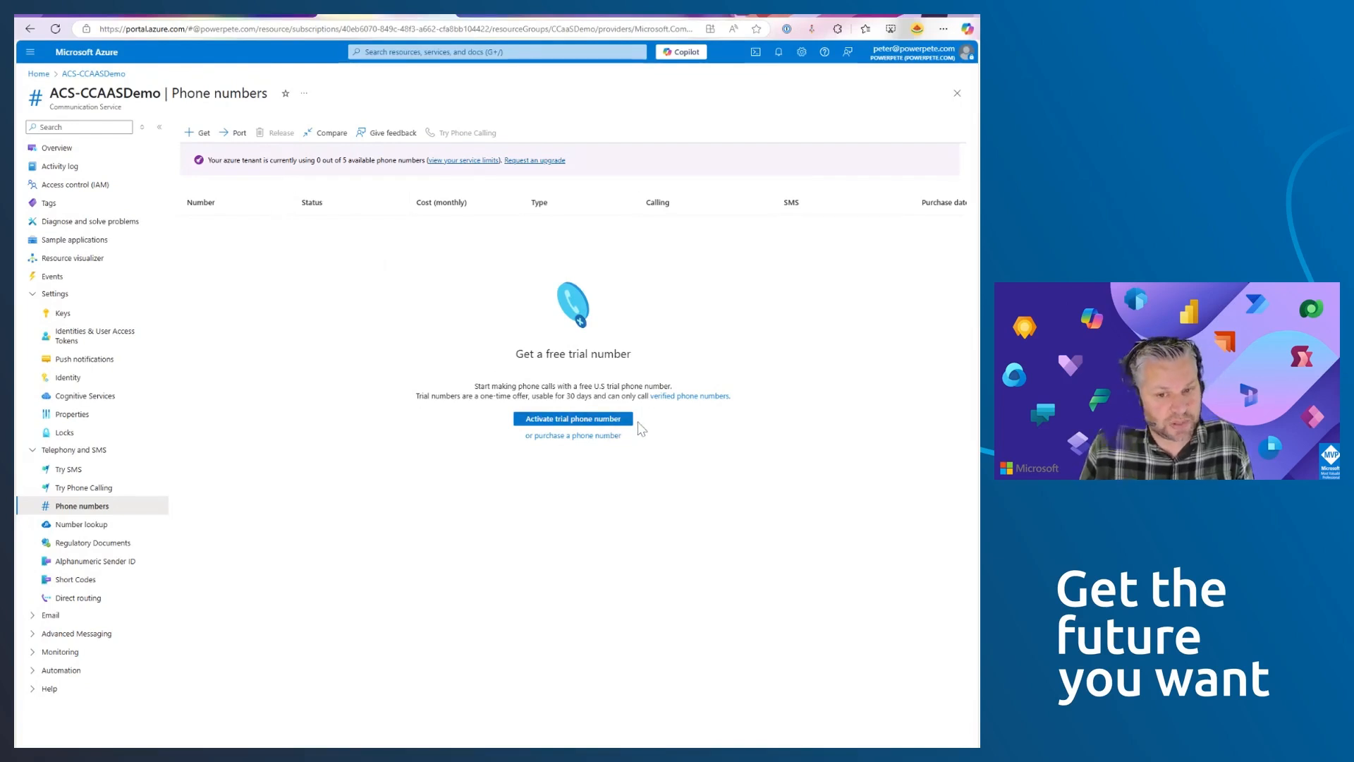
Start a phone number purchase and search for local numbers in the Netherlands.
left_click(203, 139)
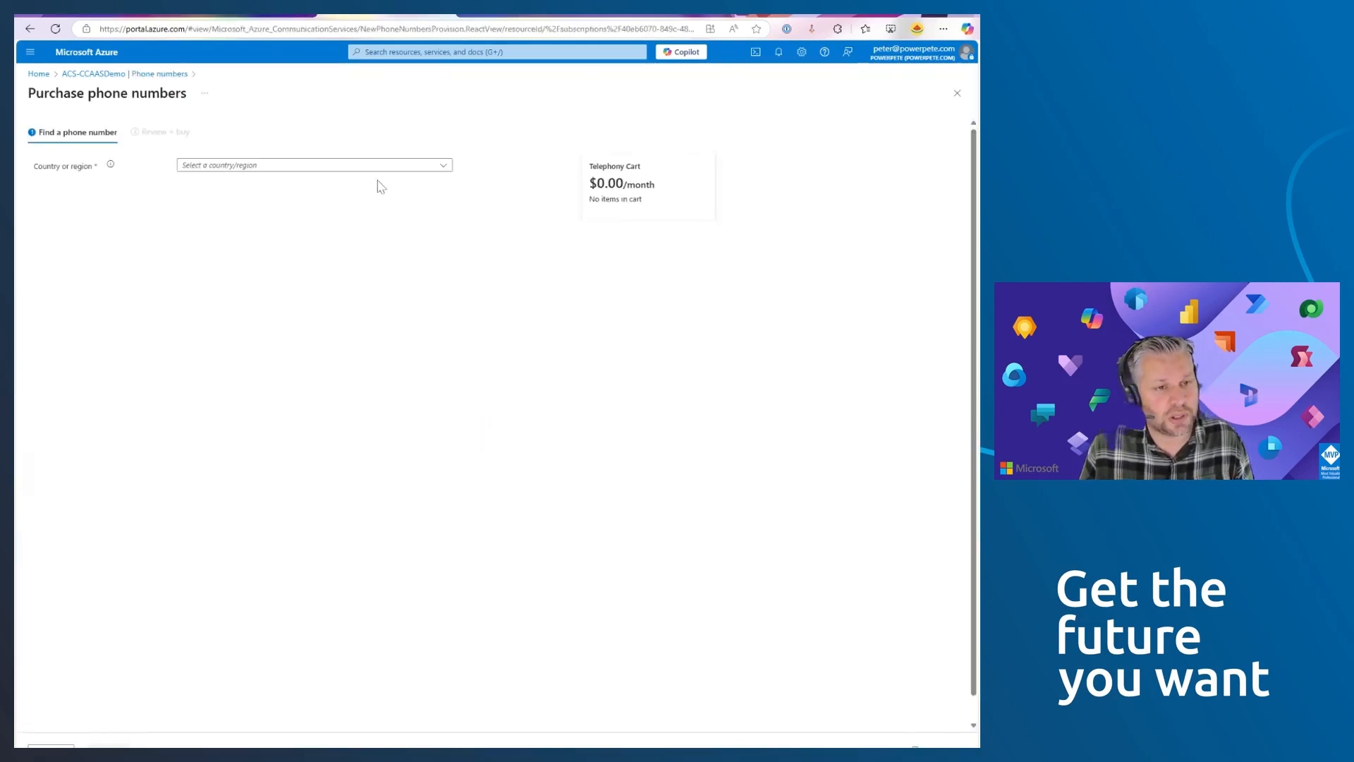
left_click(384, 165)
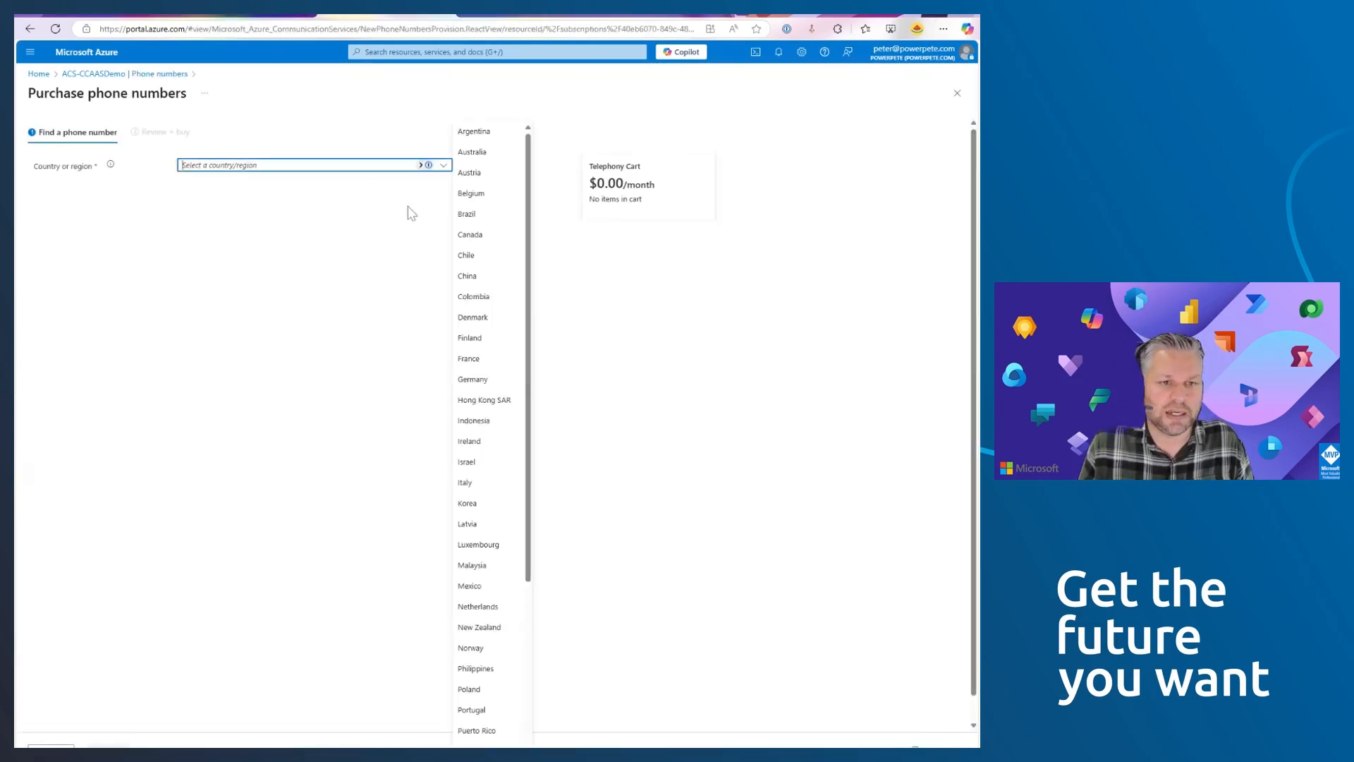
left_click(486, 608)
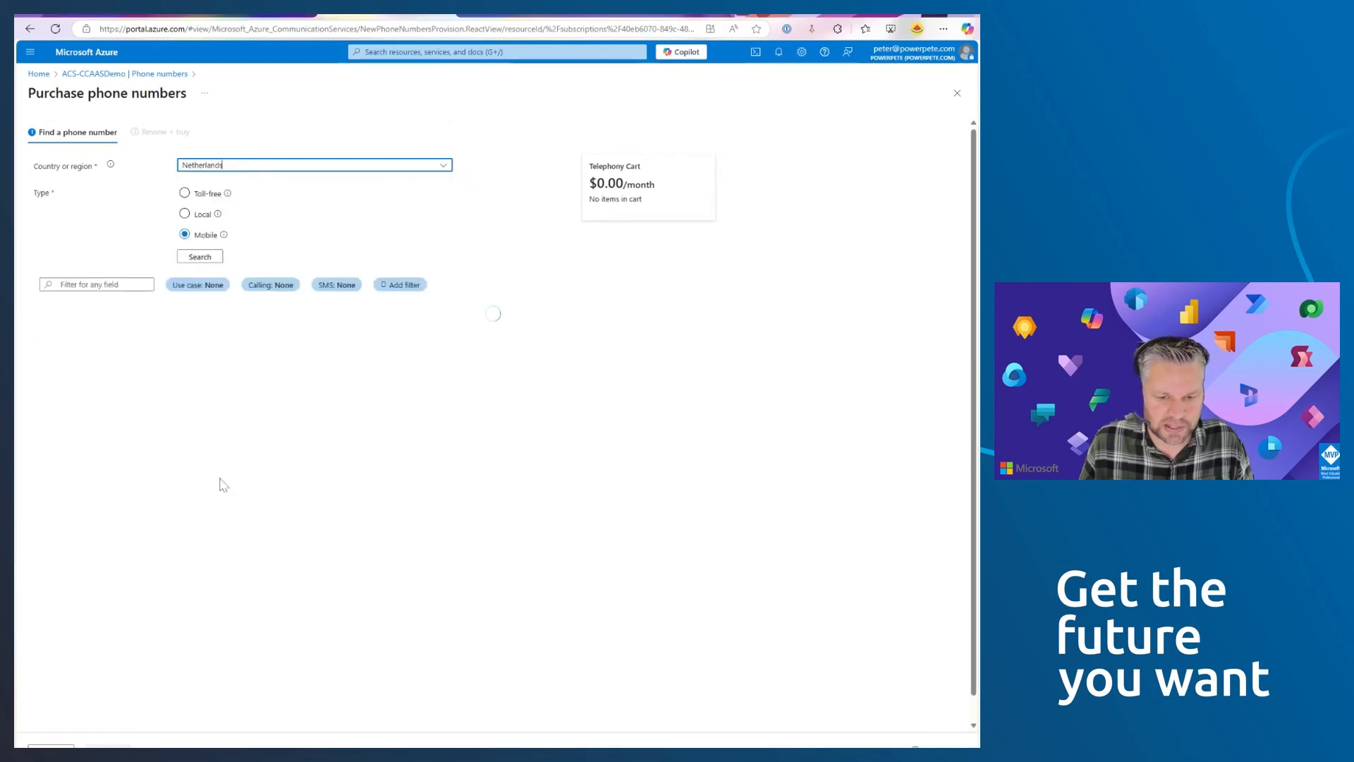
left_click(186, 214)
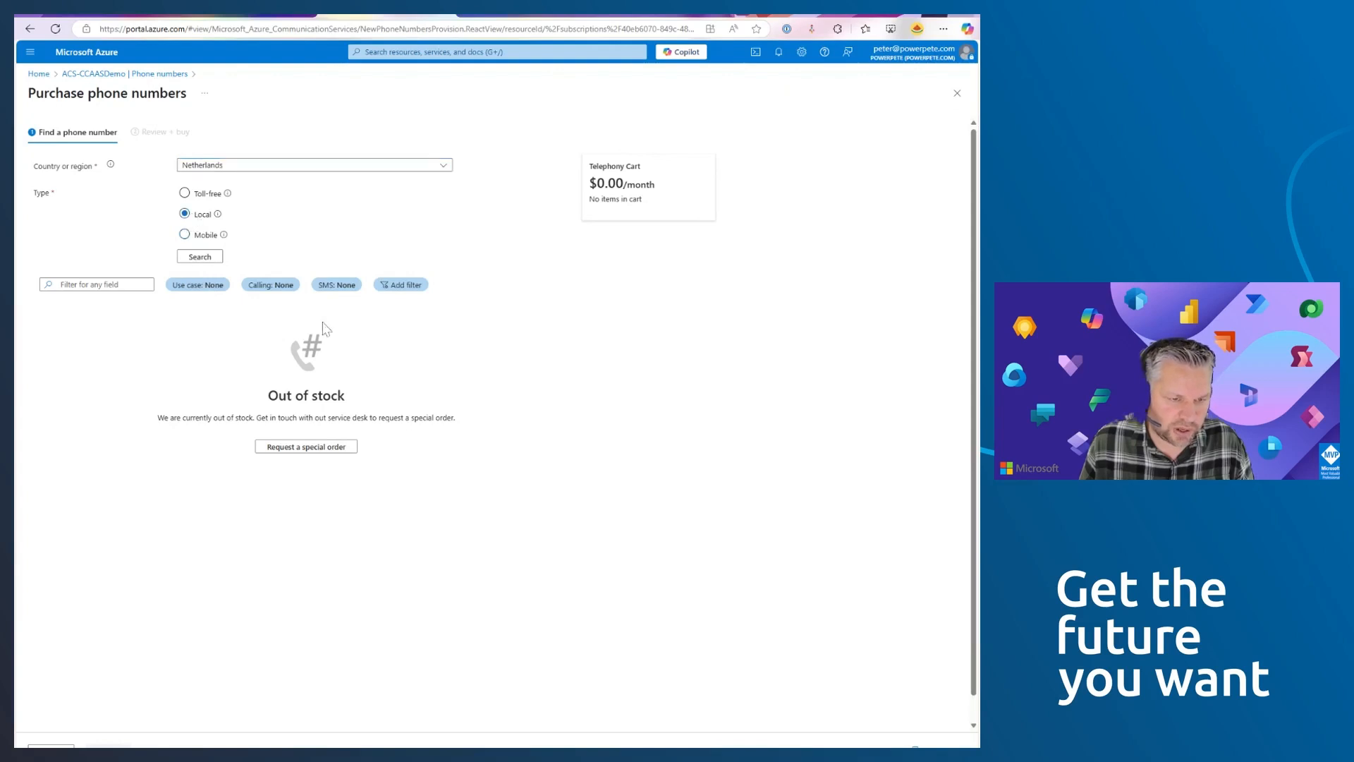
left_click(205, 258)
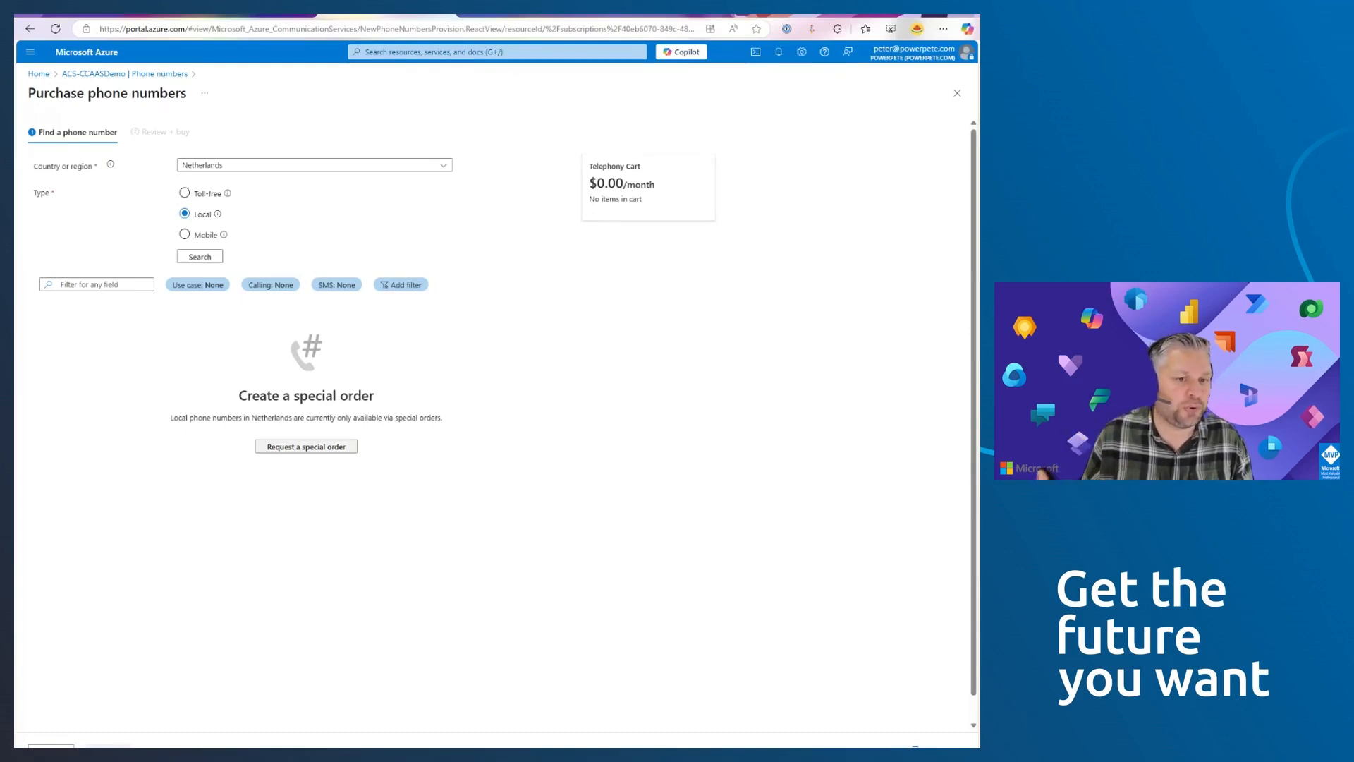
Request a special order through the number management portal and title the new case "new numbers in NL".
left_click(327, 449)
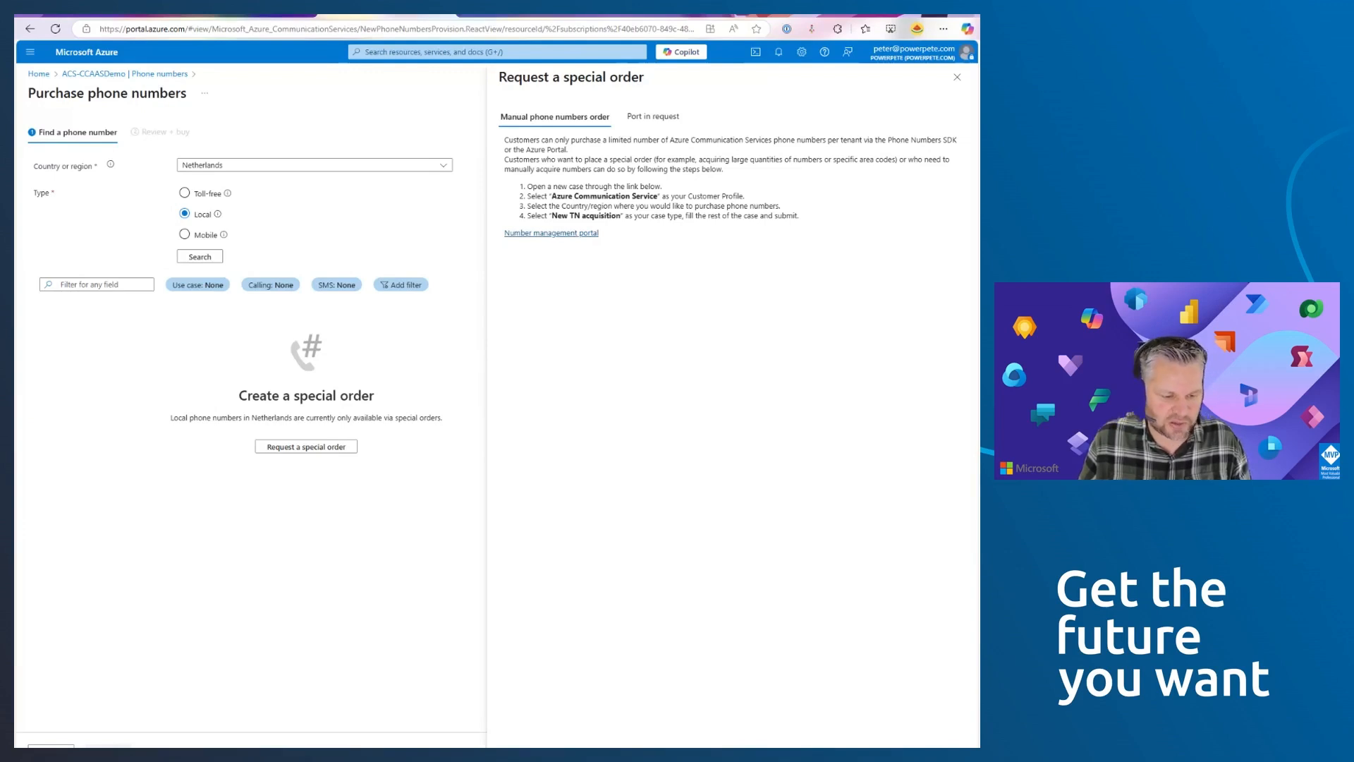
left_click(552, 232)
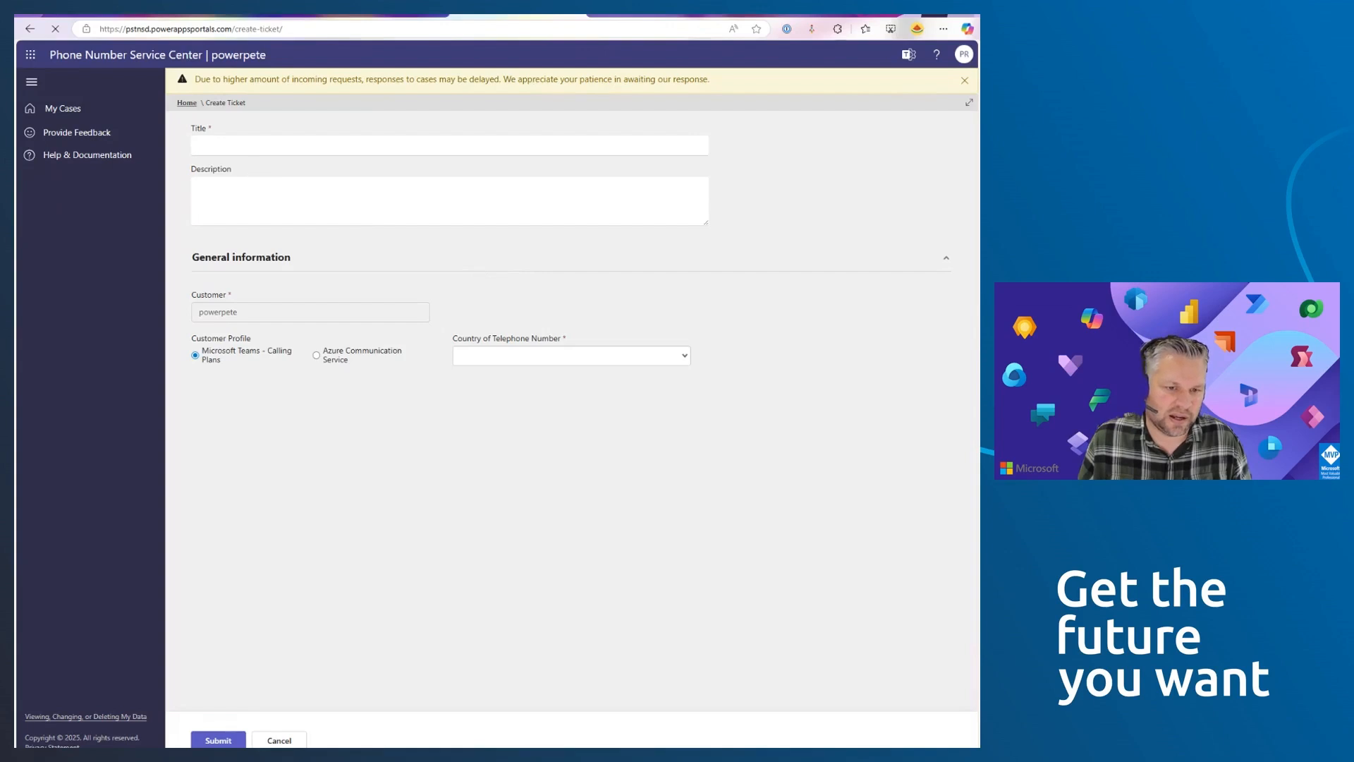
left_click(200, 145)
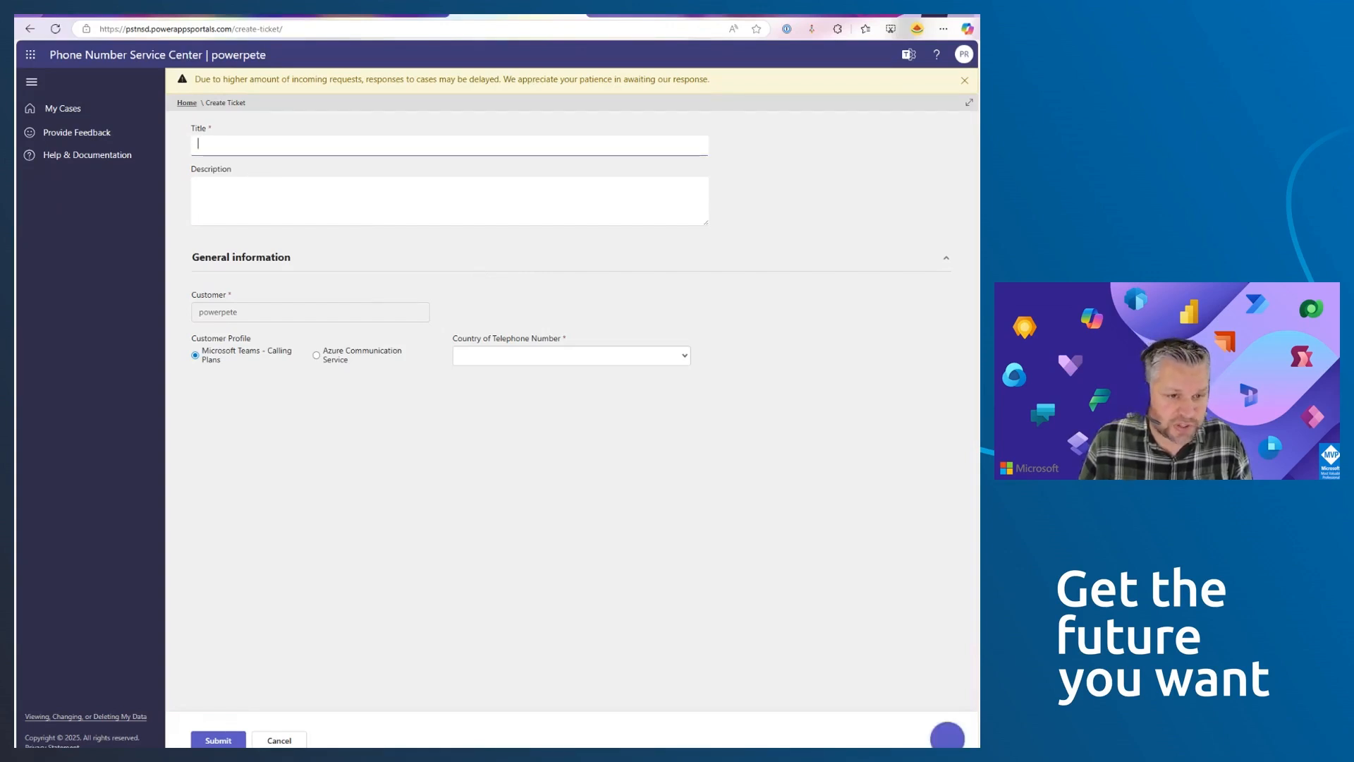
type("new numbers ")
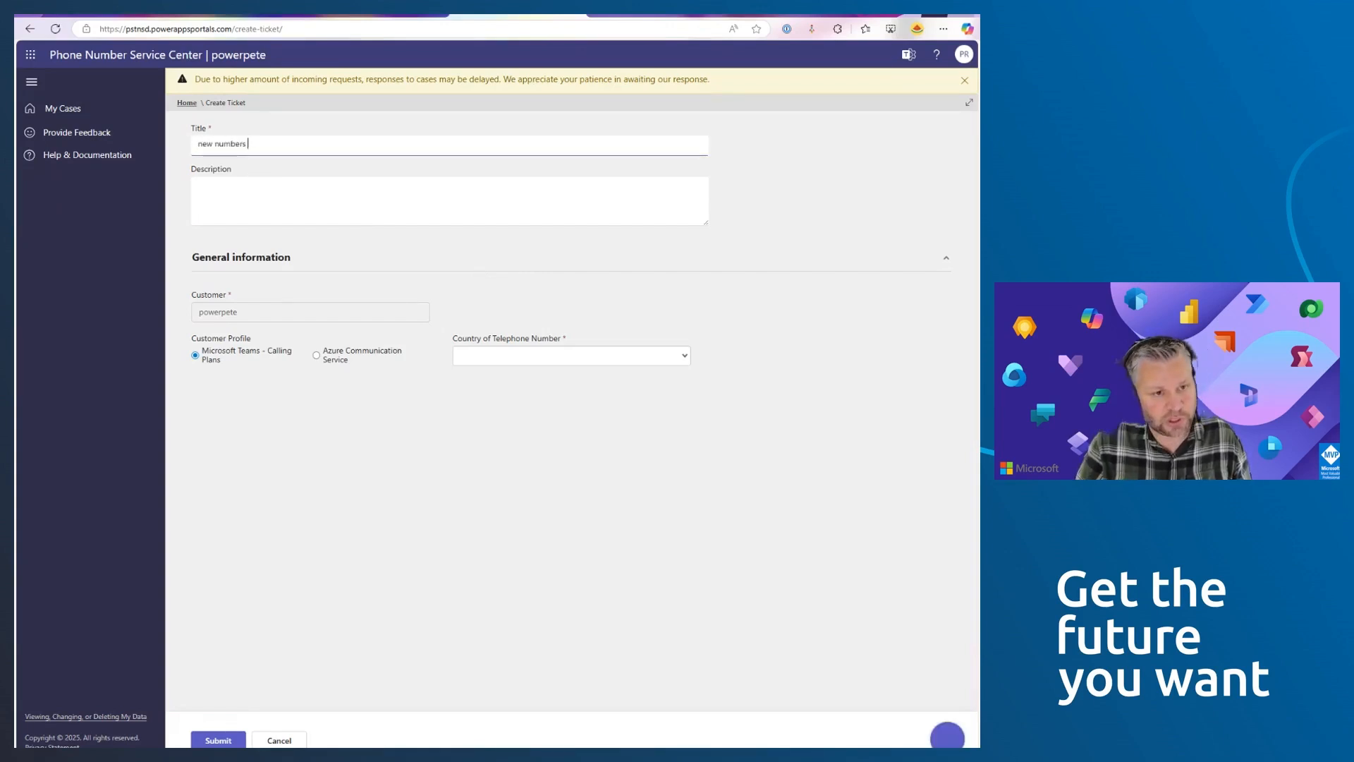
type("in NL")
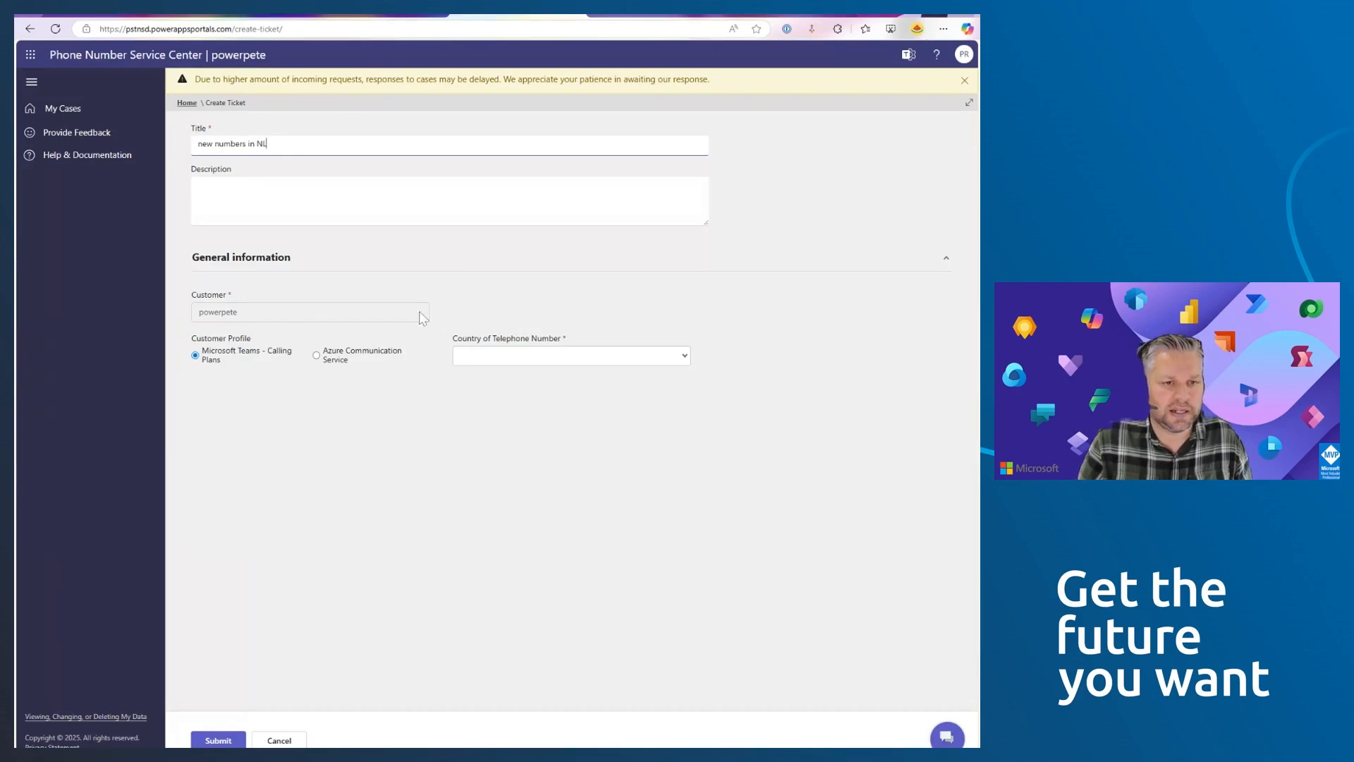
Set the case's customer profile to Azure Communication Service, the country to Netherlands (NL) and the case type to New TN acquisition.
left_click(338, 354)
left_click(641, 367)
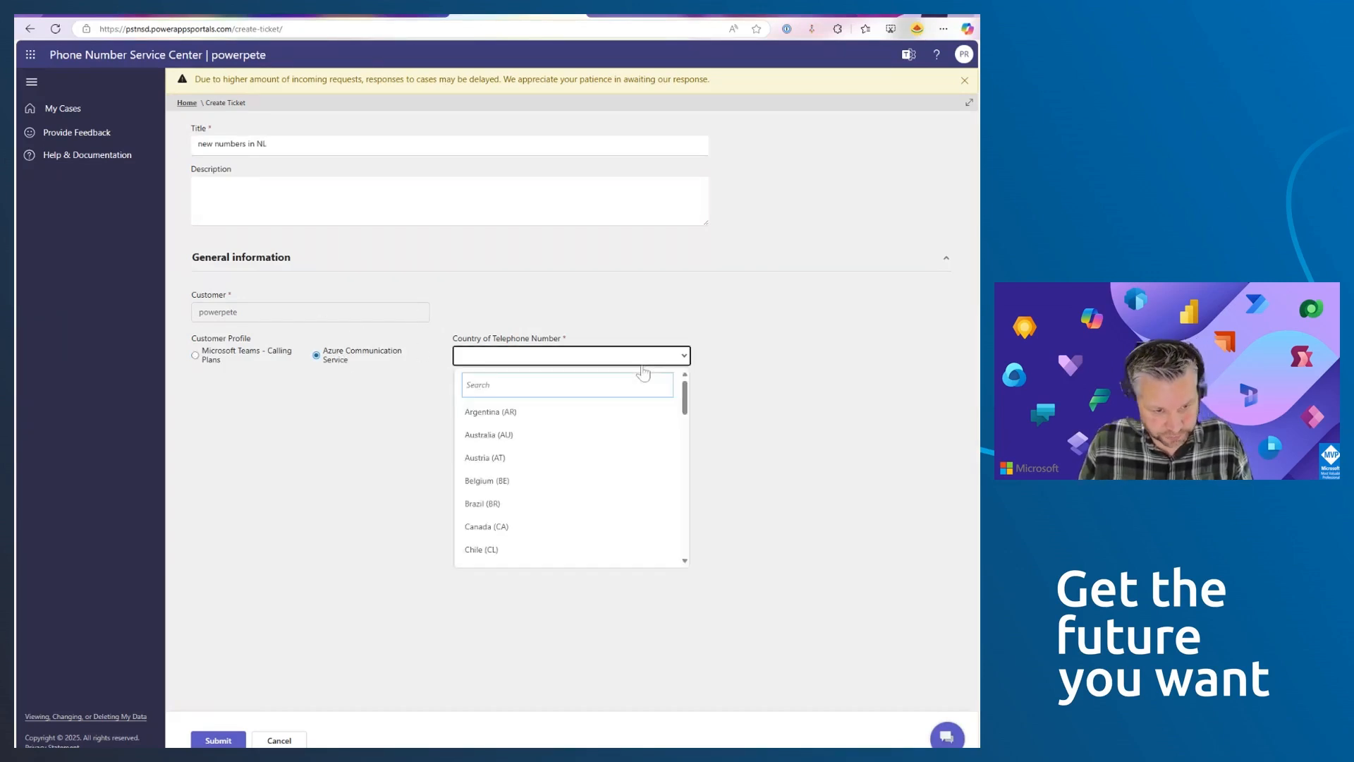
type("nether")
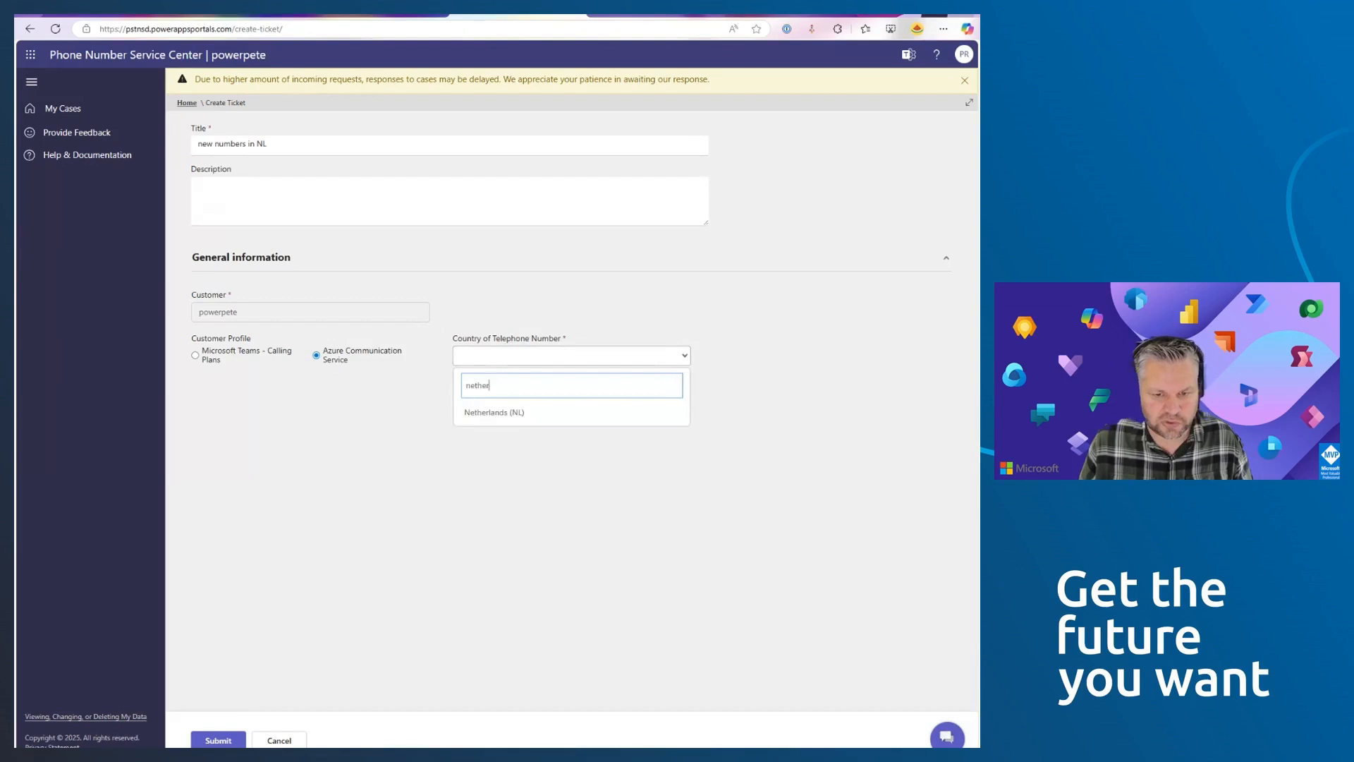
left_click(602, 411)
left_click(809, 357)
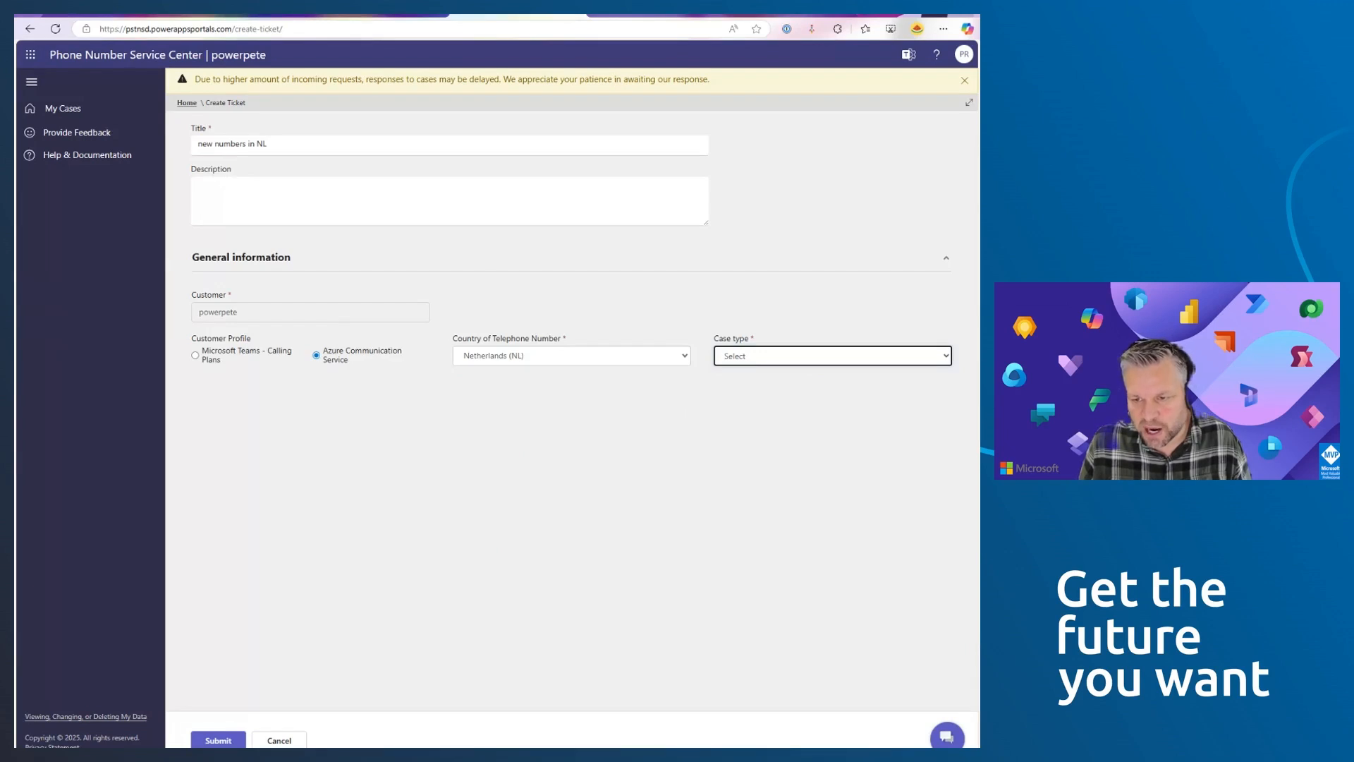
left_click(810, 392)
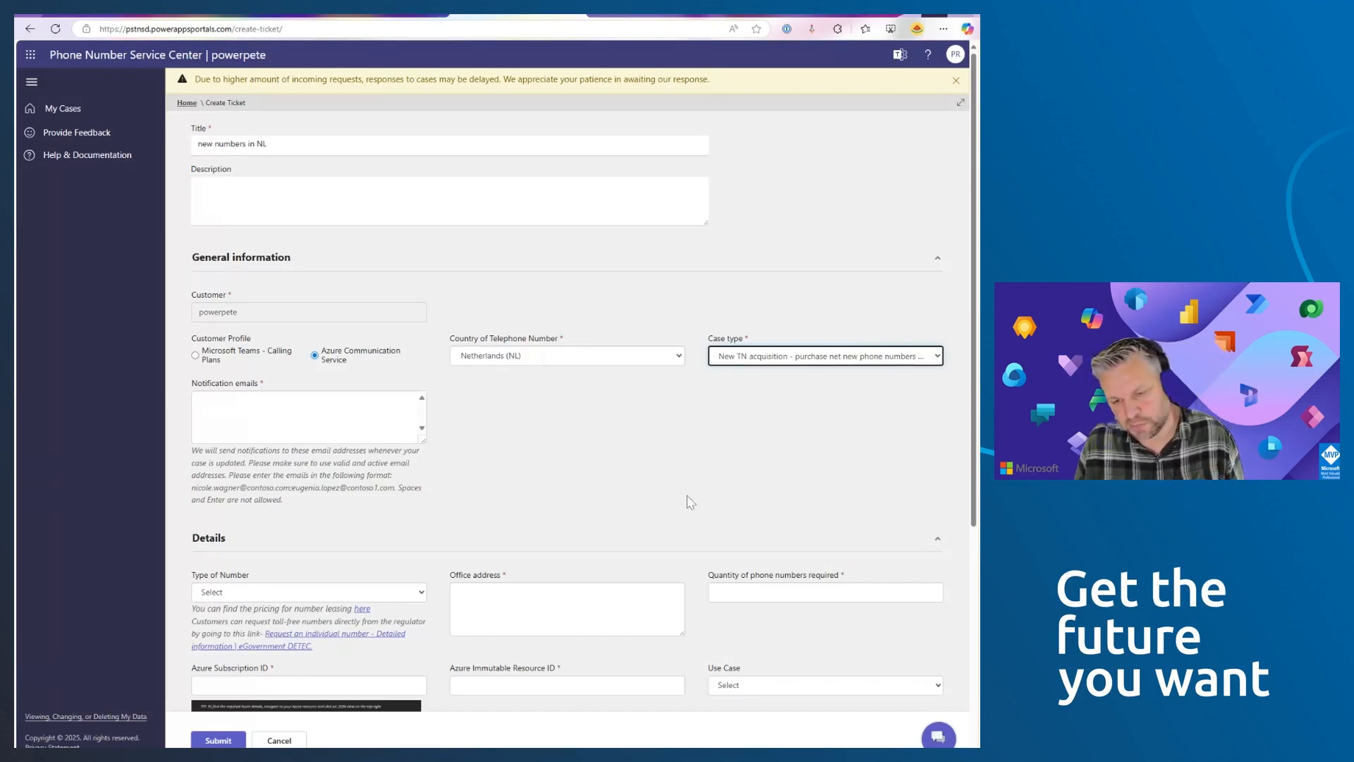
Set the number type to Geographic and the quantity of phone numbers required to 100, leaving the notification emails empty.
key("Tab")
scroll(615, 500, "down", 3)
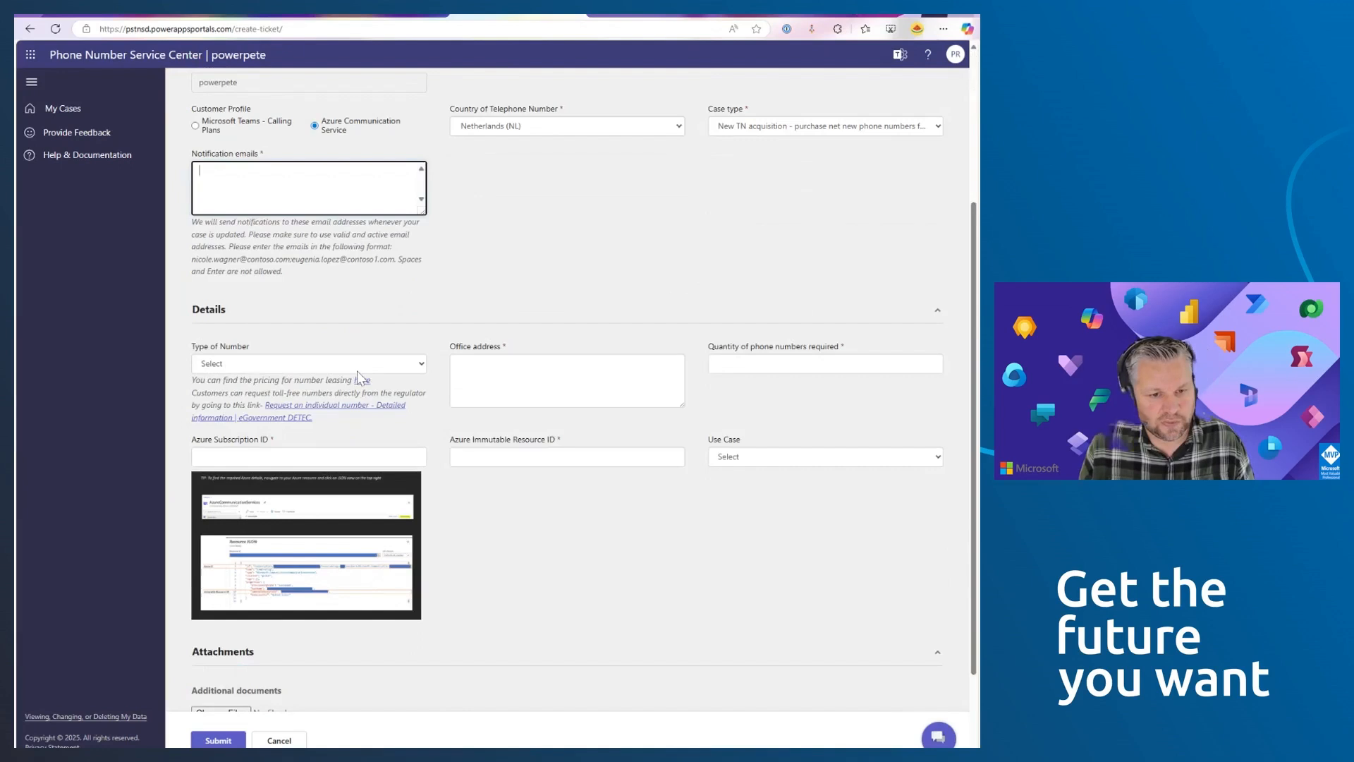
key("Tab")
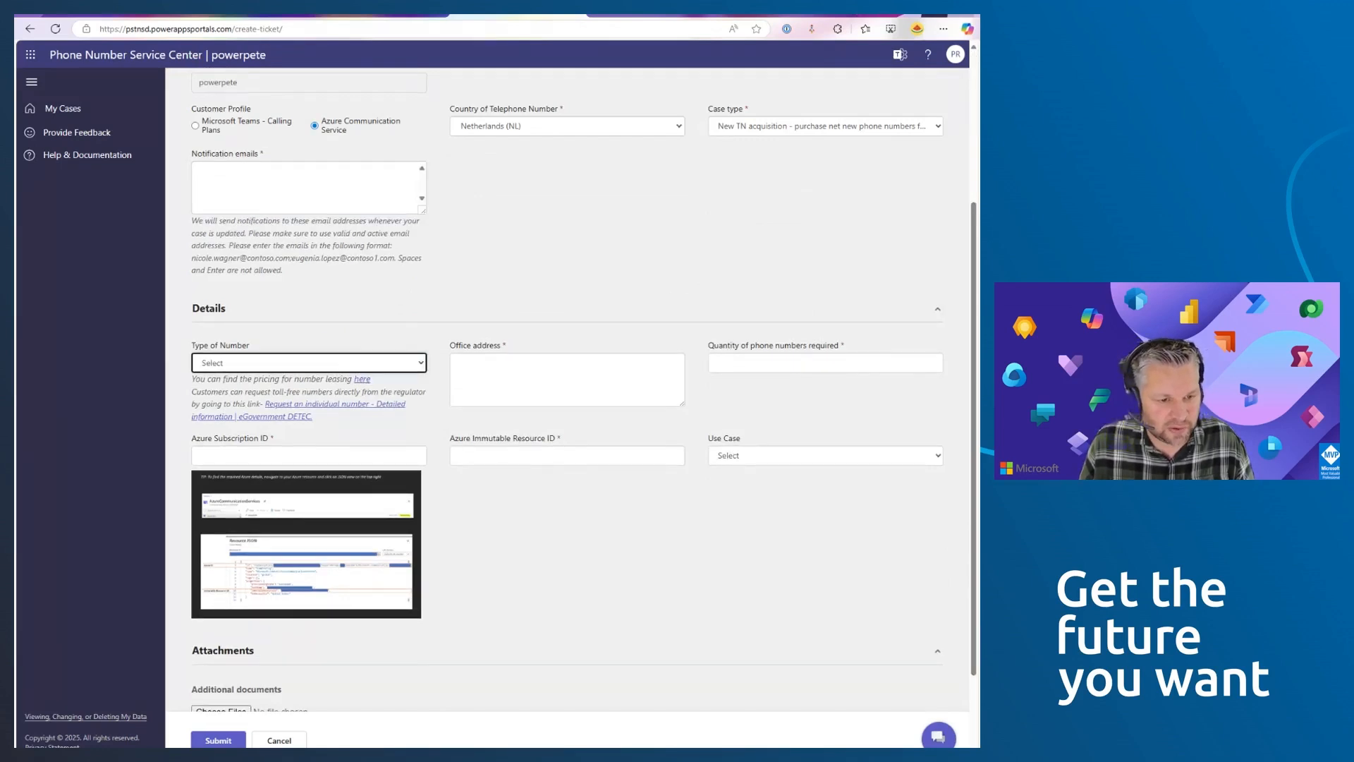
key("Down")
key("Tab")
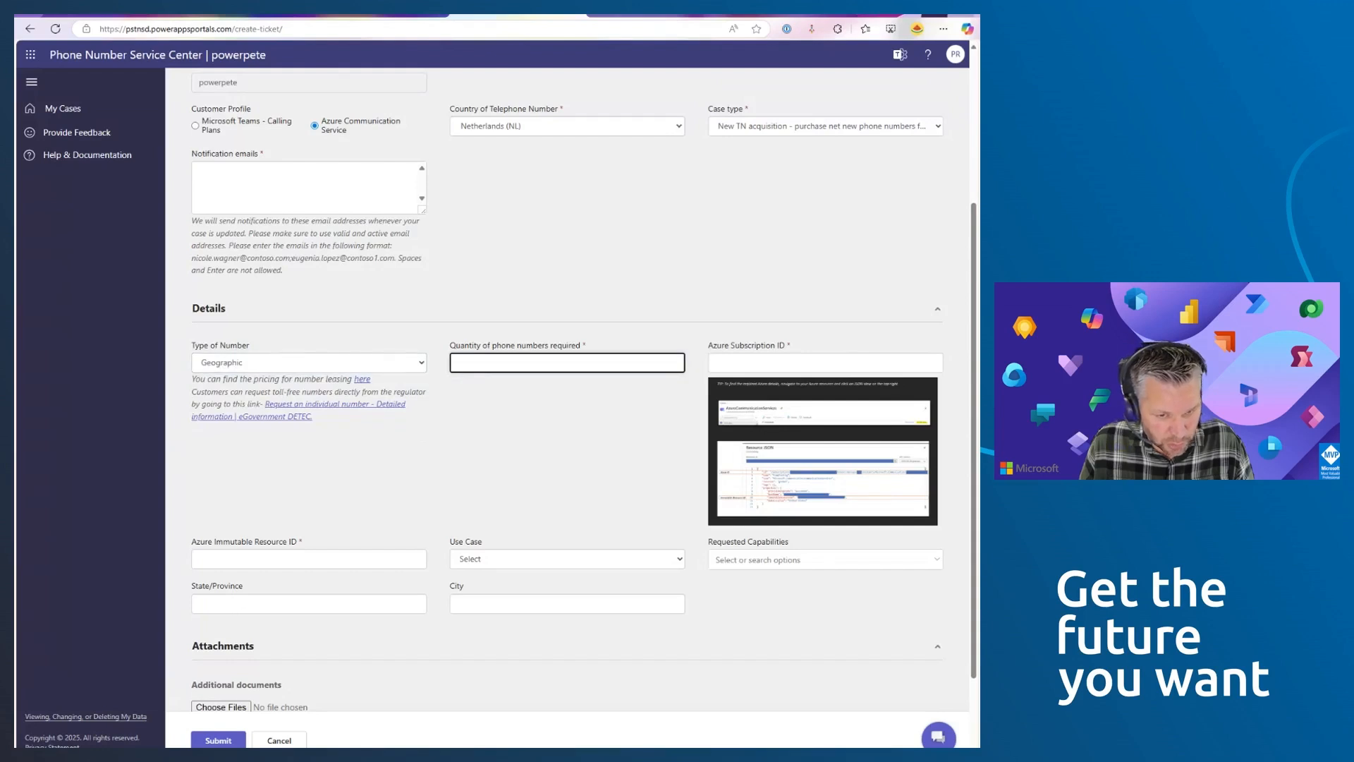
type("100")
left_click(595, 407)
Switch to the Azure portal, open the resource JSON of ACS-CCAASDemo and select its immutable resource ID value.
double_click(732, 346)
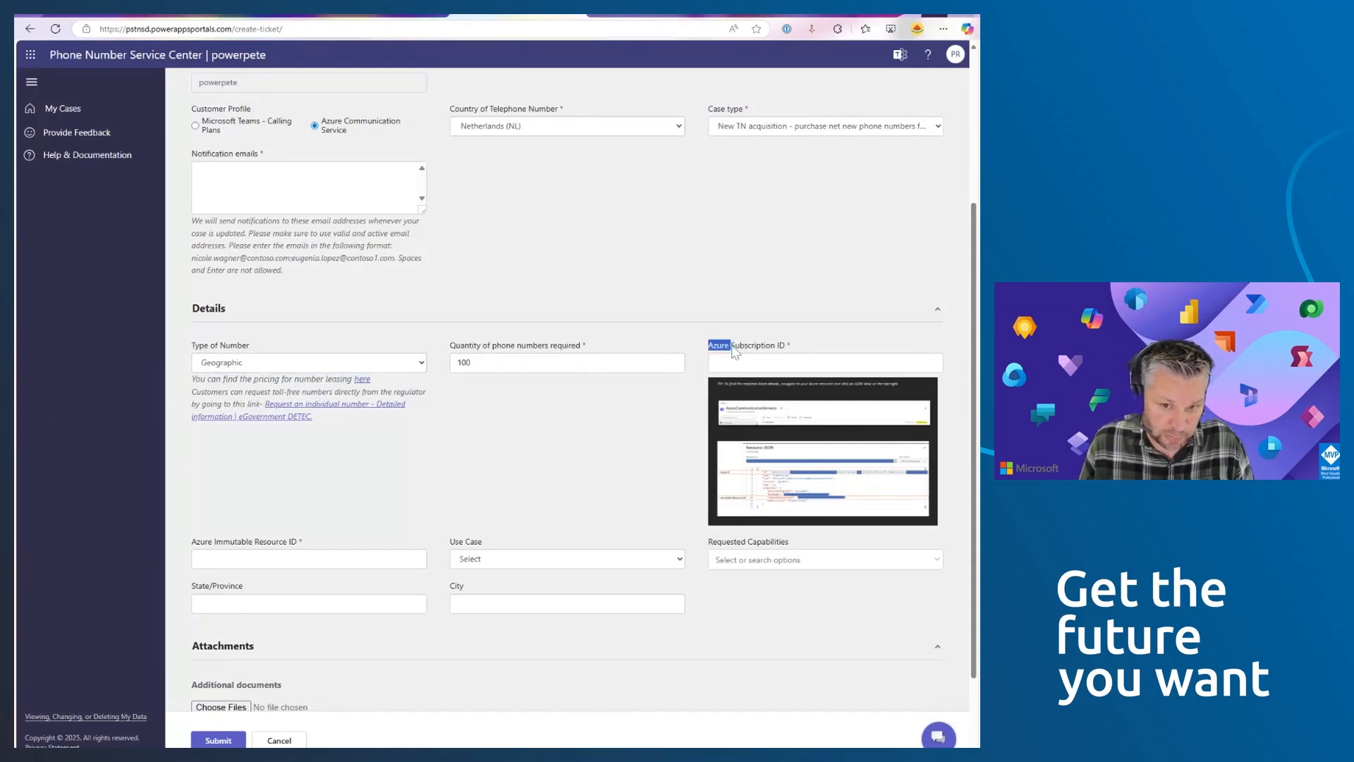
left_click(727, 349)
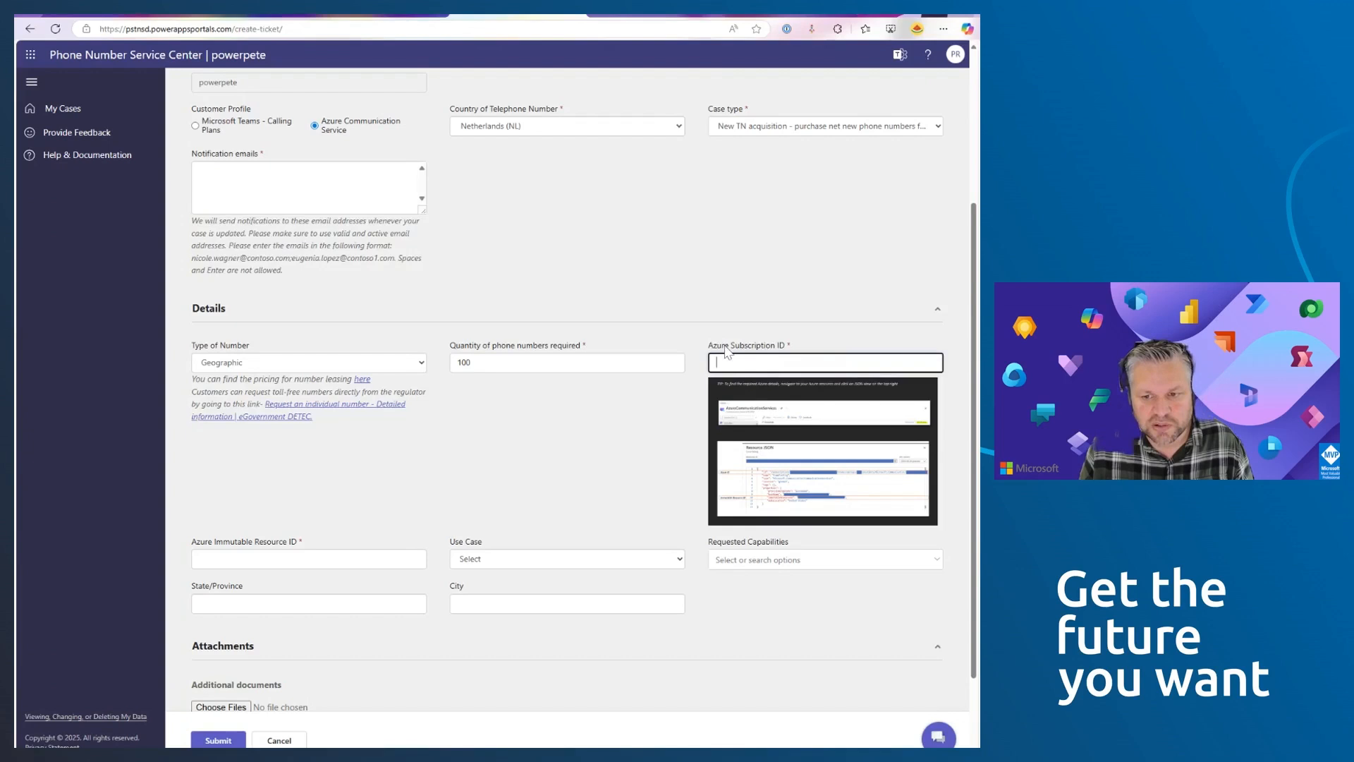
scroll(728, 349, "down", 1)
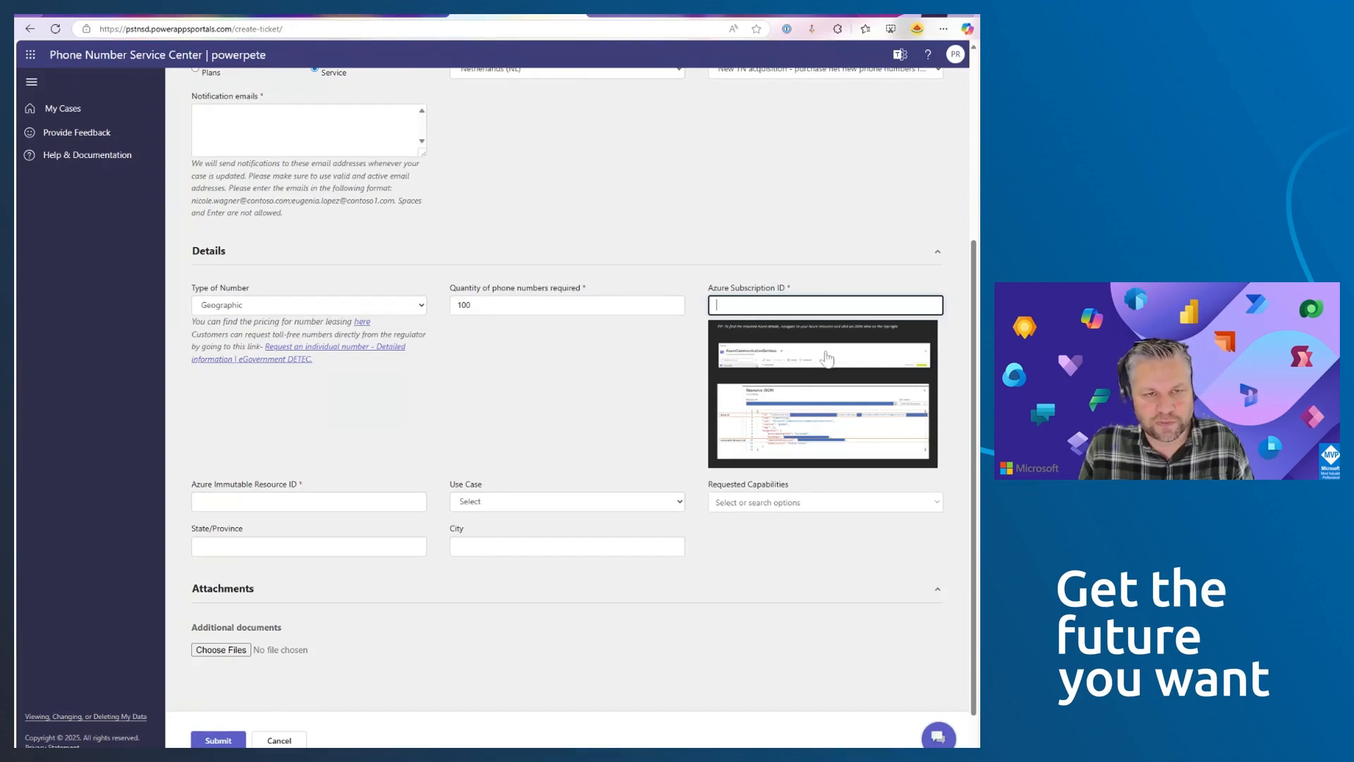
left_click(385, 15)
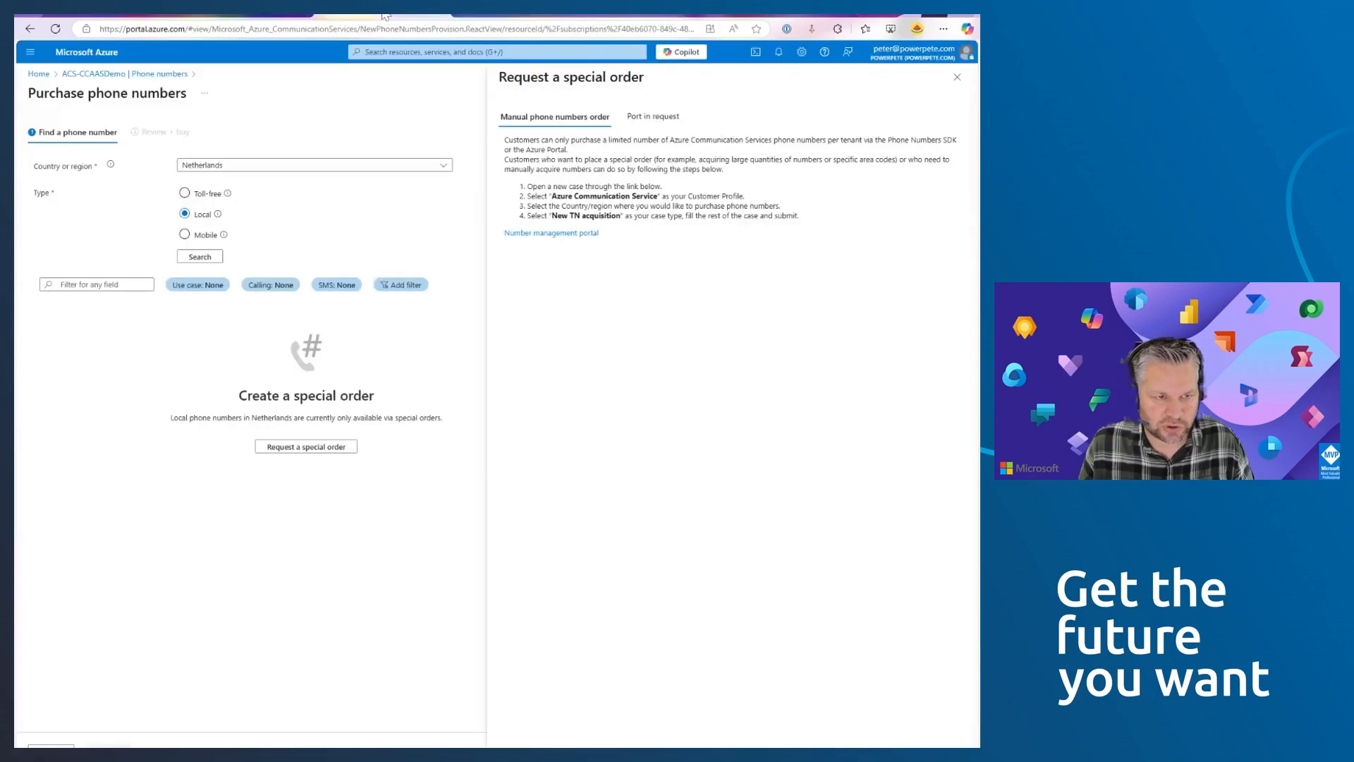
left_click(957, 77)
left_click(161, 74)
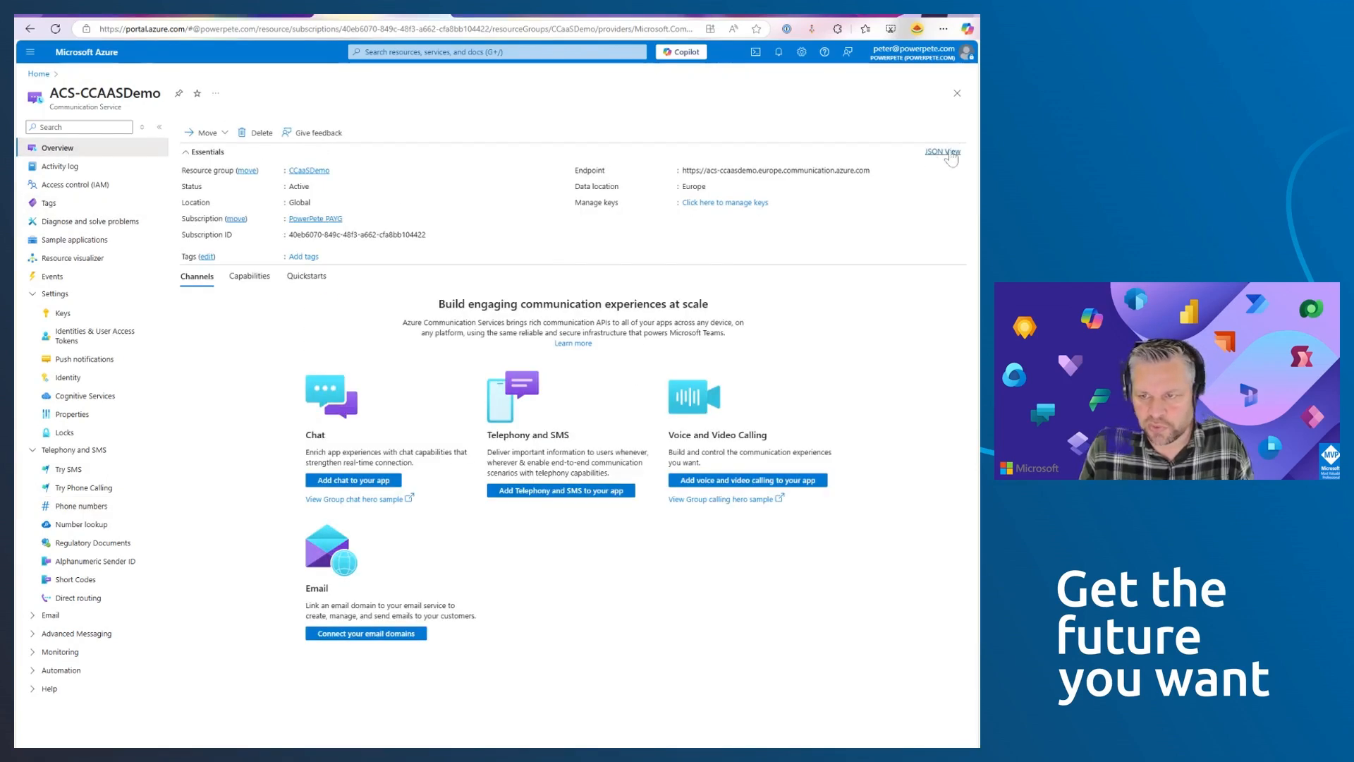
left_click(949, 153)
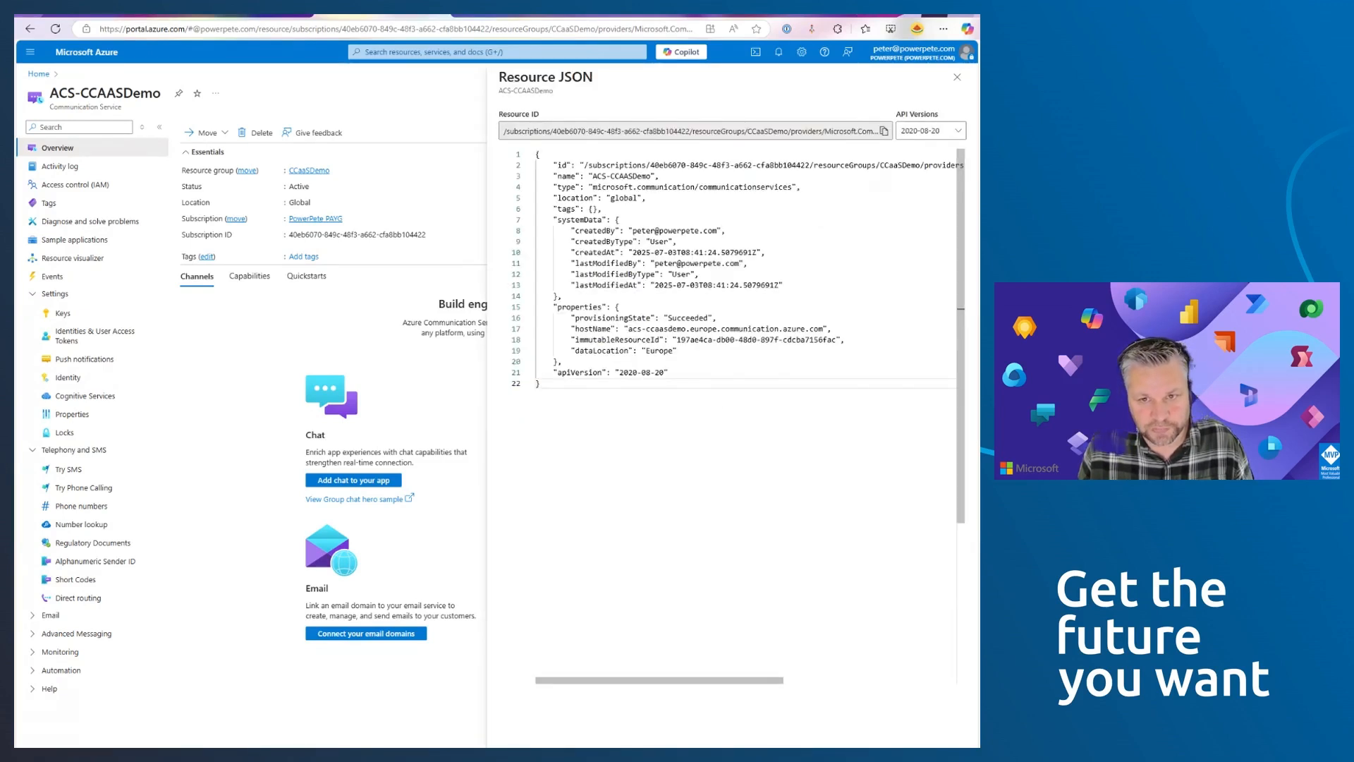
scroll(677, 311, "down", 1)
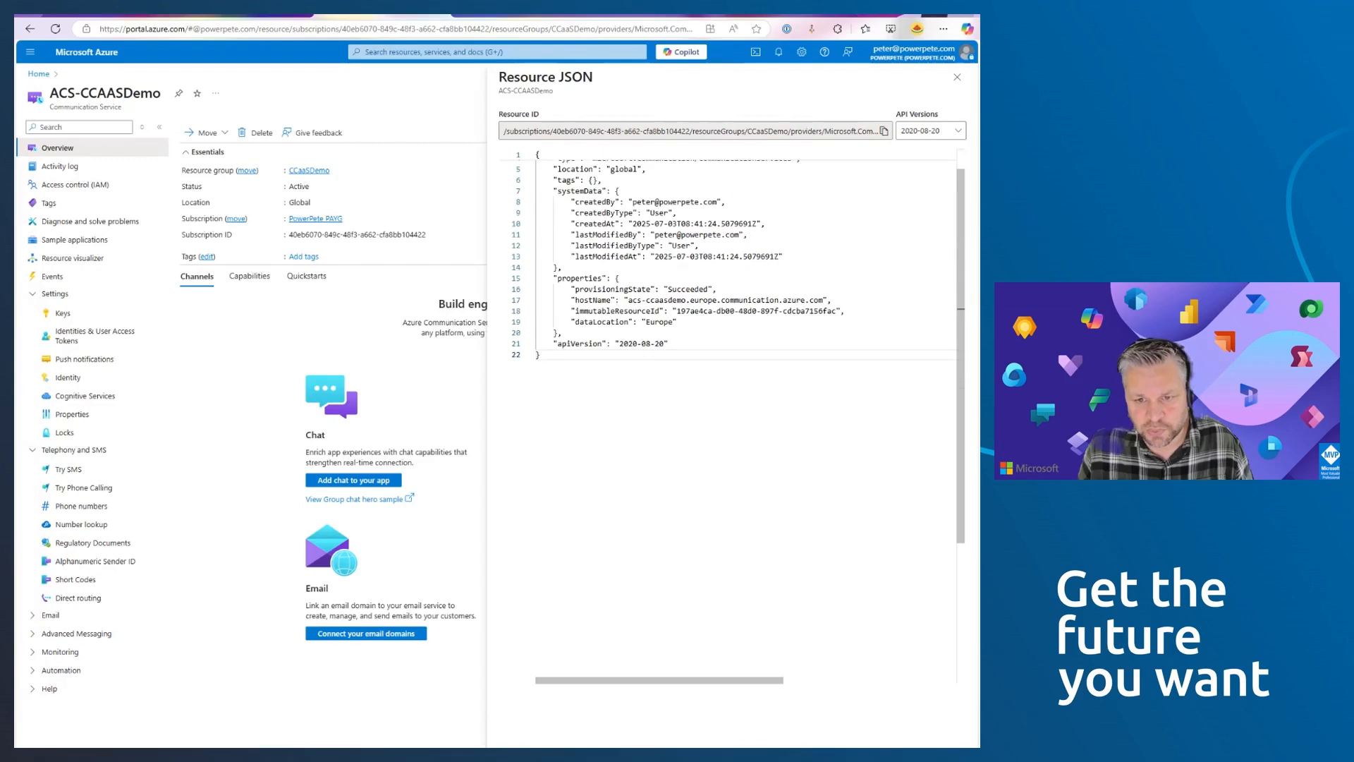
left_click_drag(677, 312, 837, 311)
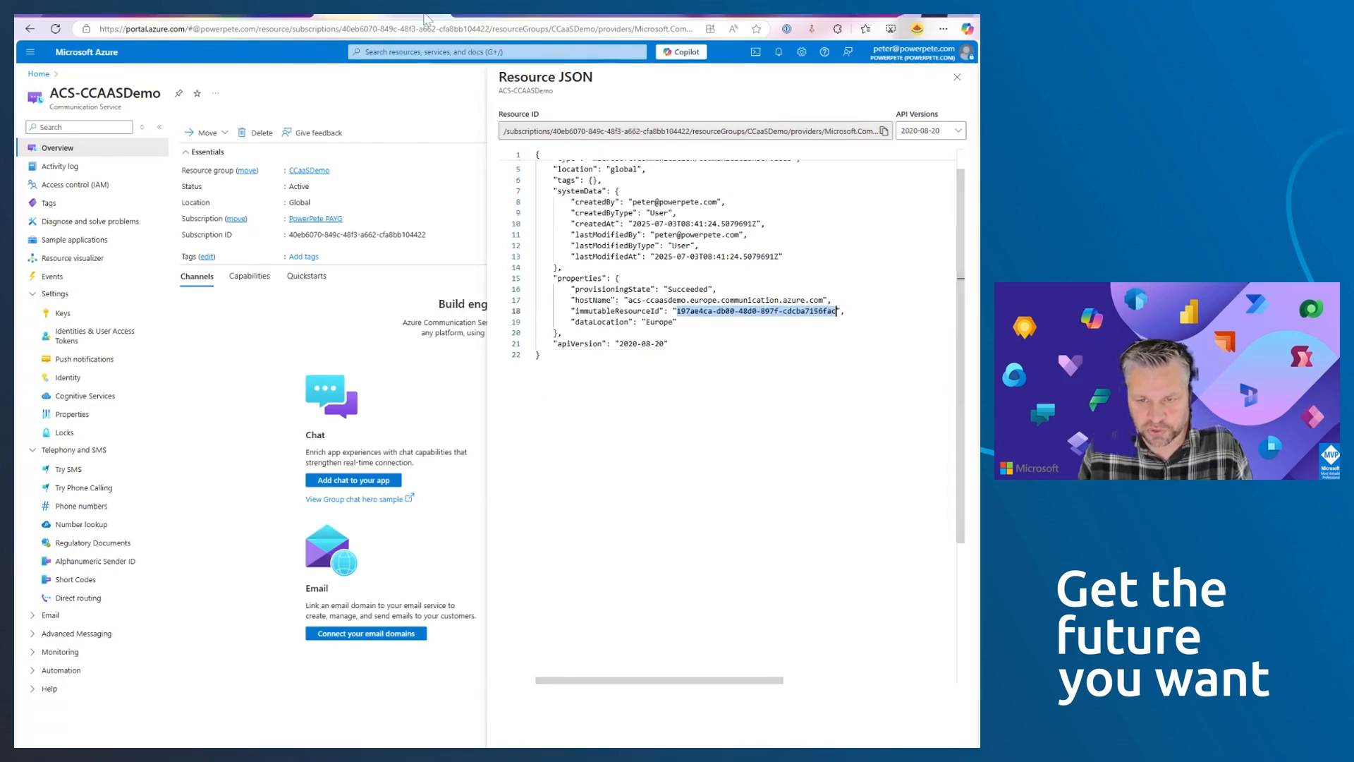
Switch back to the case form, enlarge the tip image about finding the Azure IDs, and return to the form.
key("ctrl+Tab")
left_click(804, 387)
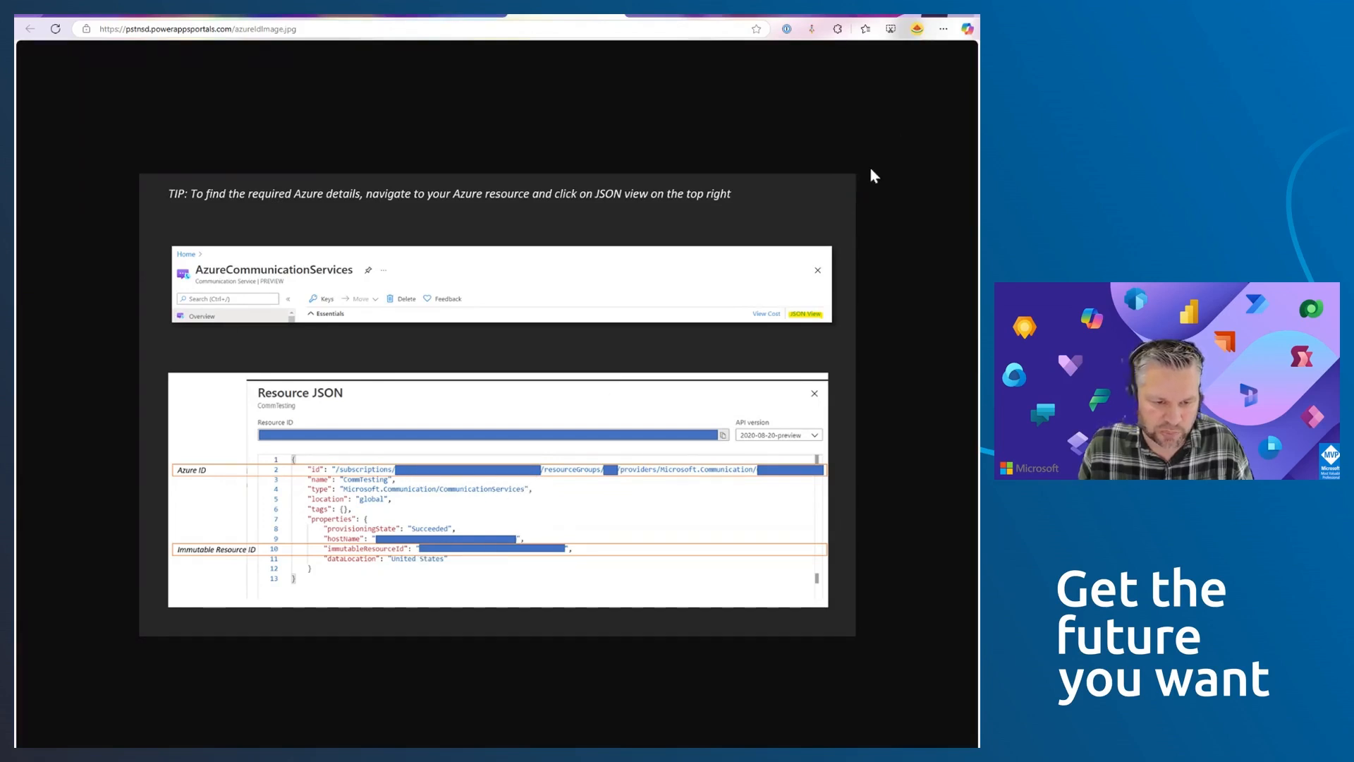
left_click(443, 15)
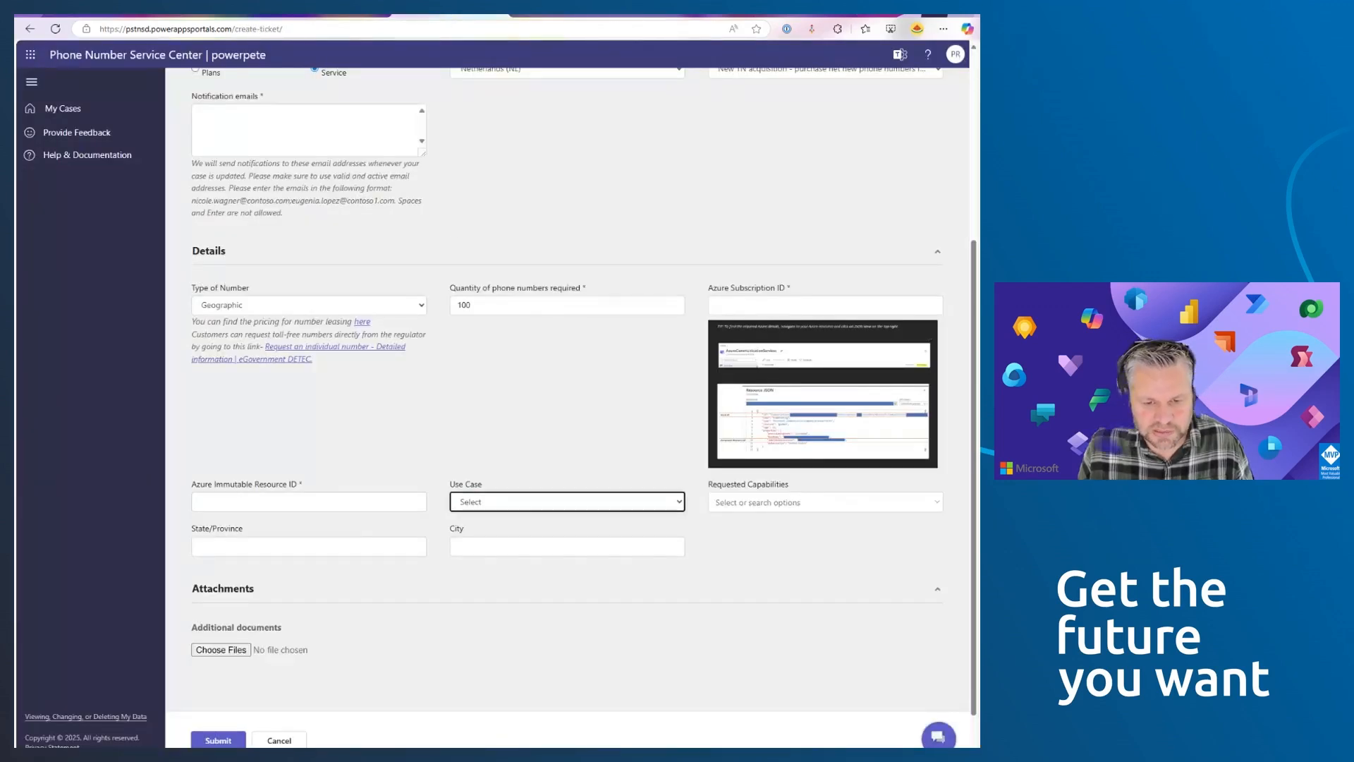
Set the use case to a person making calls or sending SMS messages, select all requested capabilities, and review the remaining fields and attachments.
key("Down")
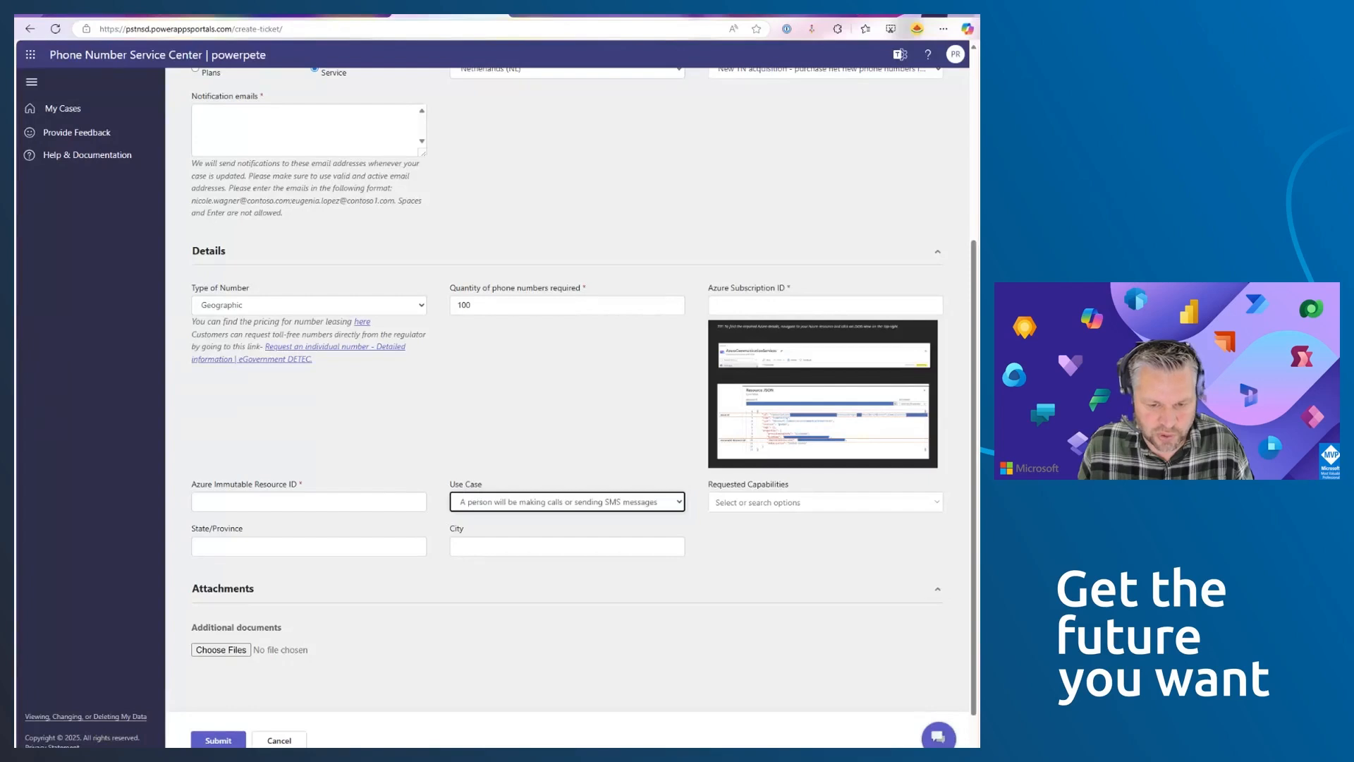
key("Tab")
left_click(931, 505)
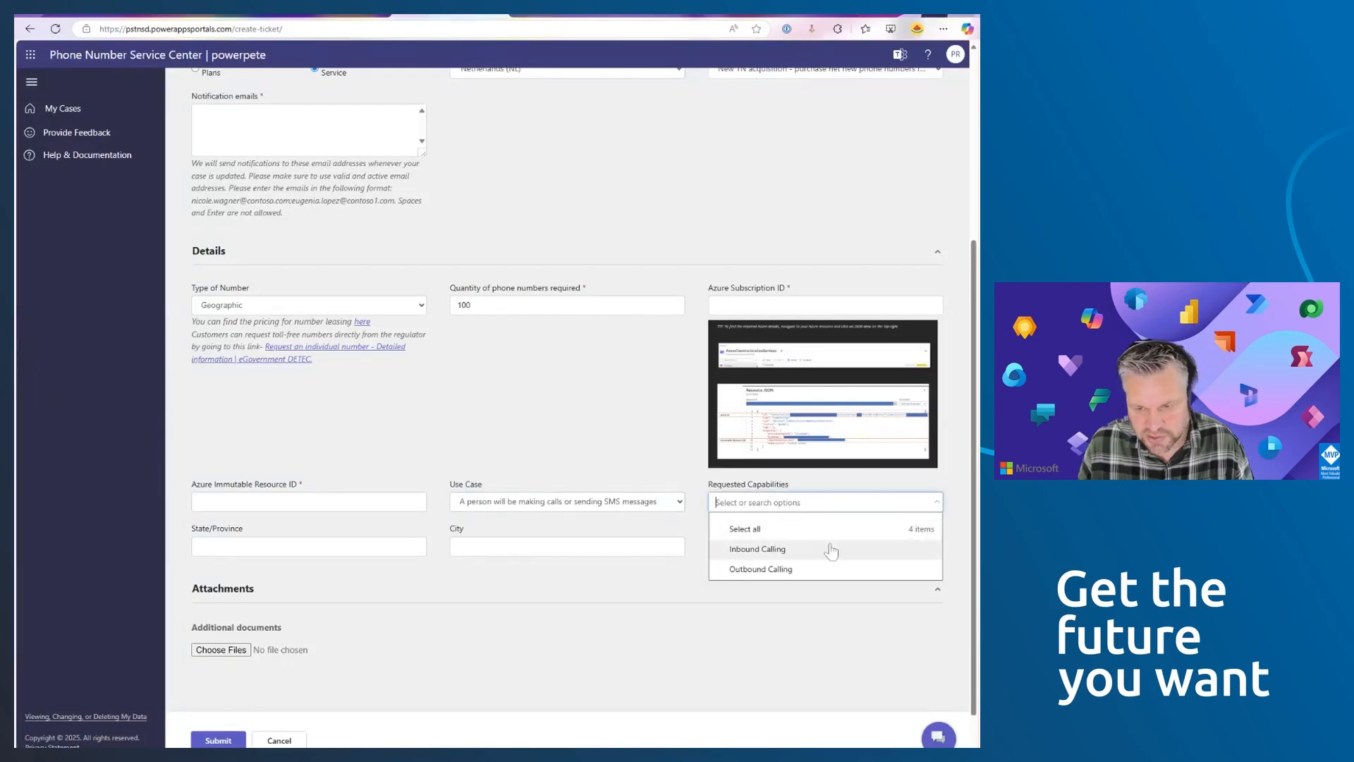
left_click(827, 539)
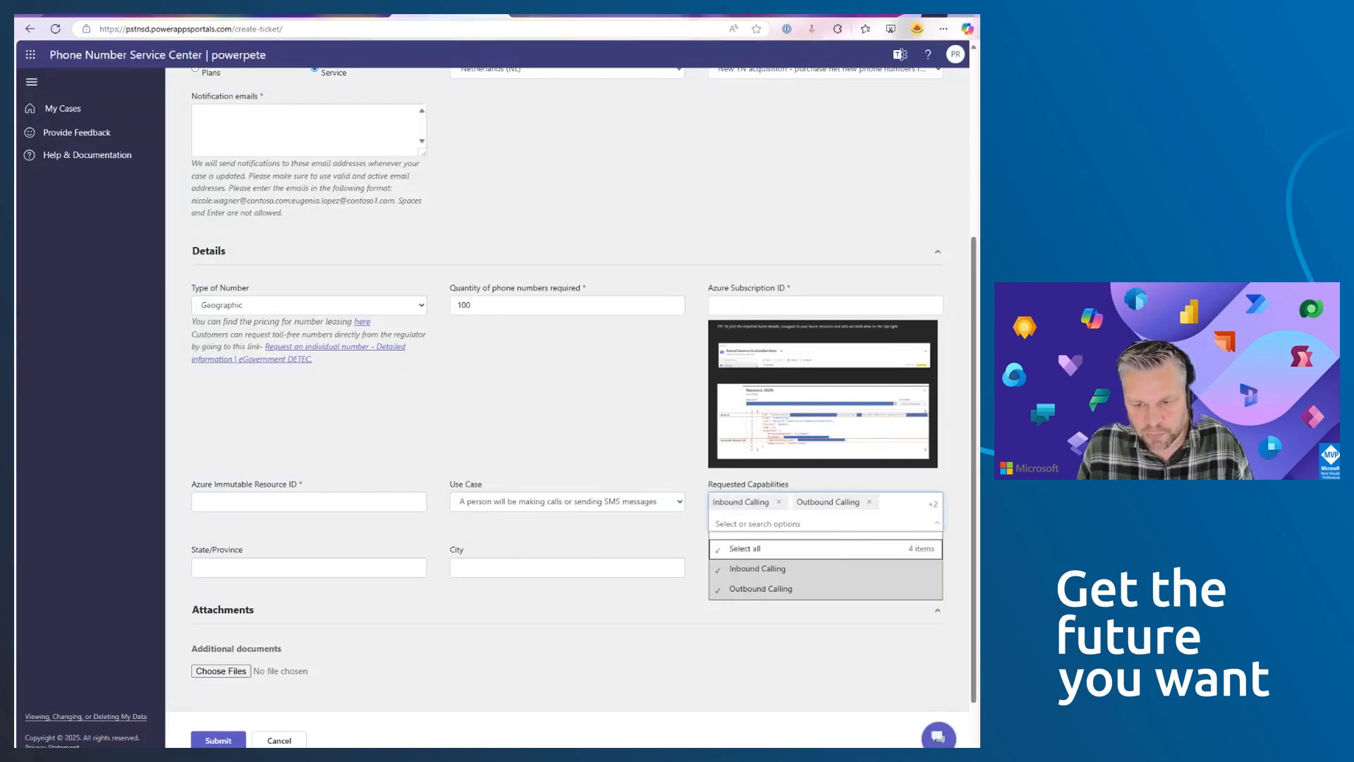
key("Tab")
left_click(412, 547)
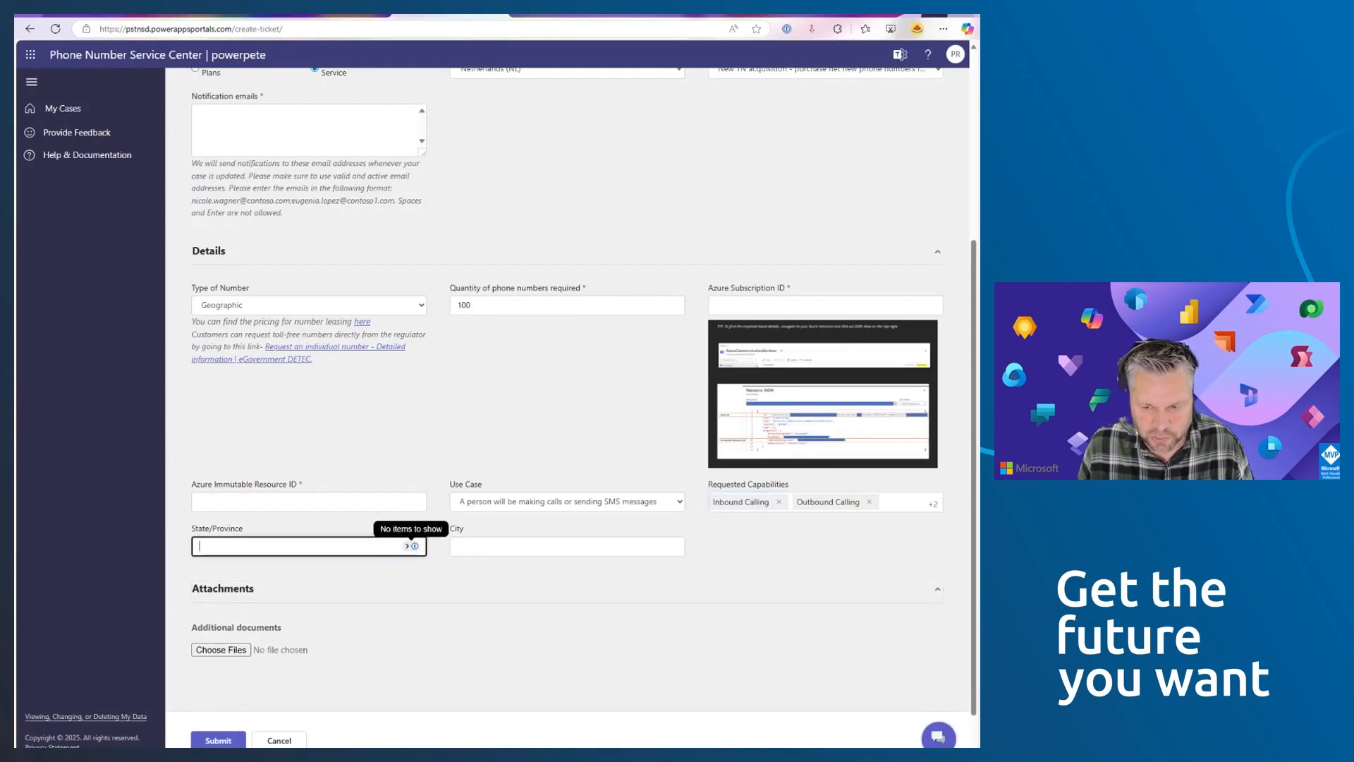
scroll(484, 513, "down", 1)
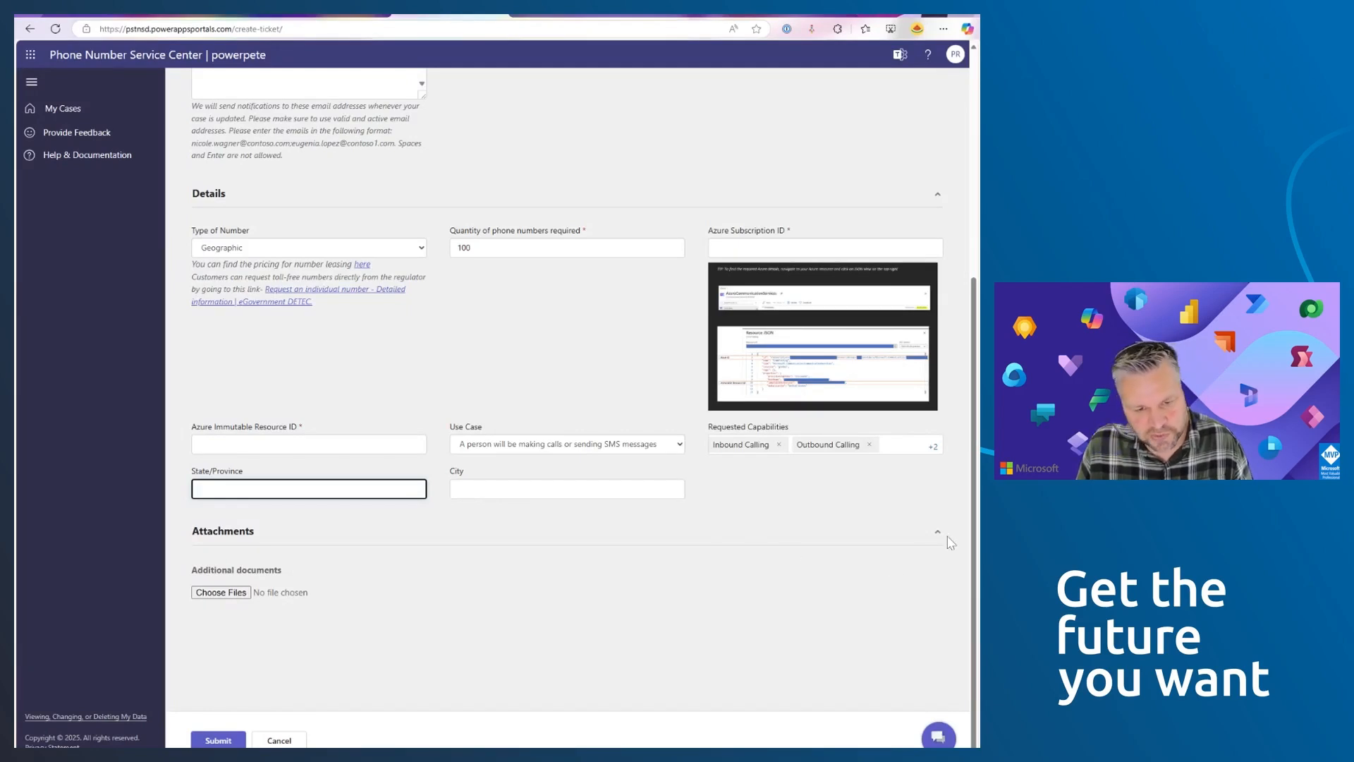
scroll(208, 593, "down", 1)
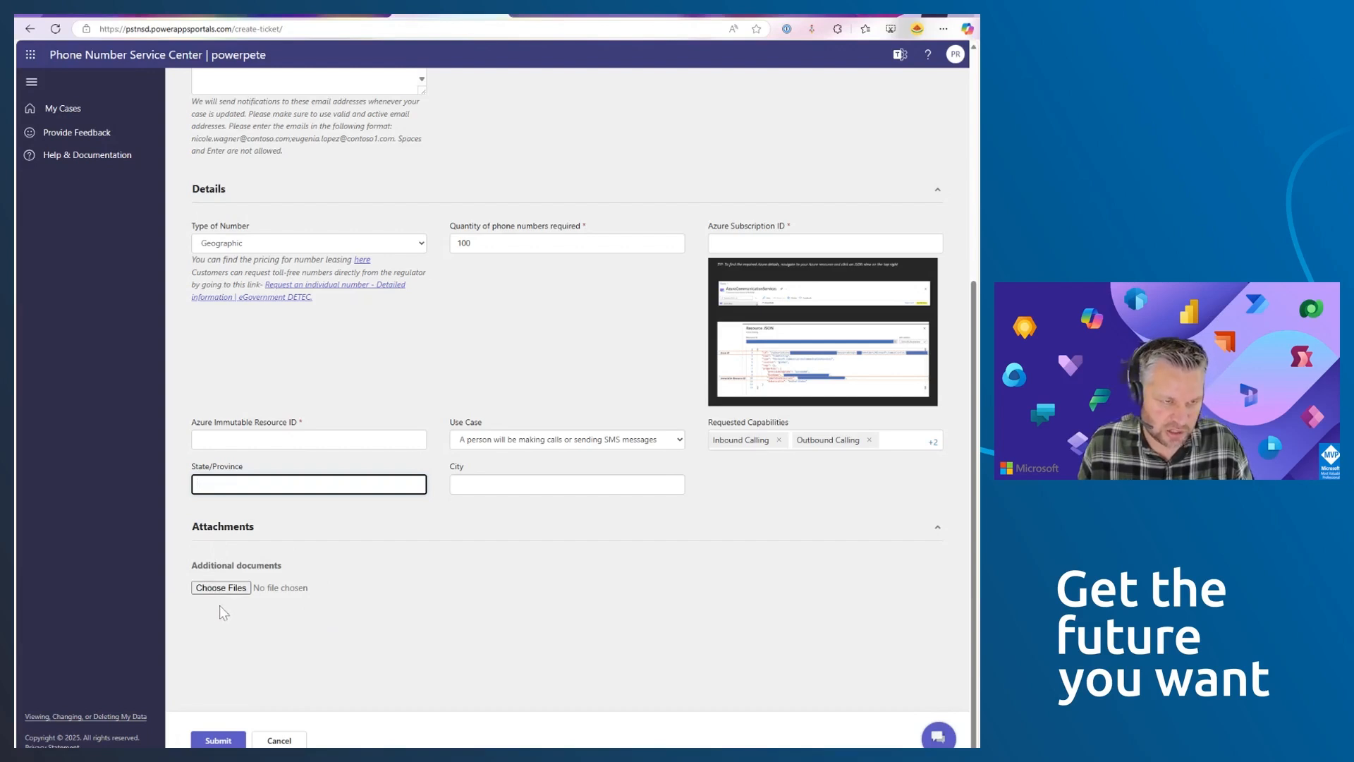
scroll(324, 590, "up", 3)
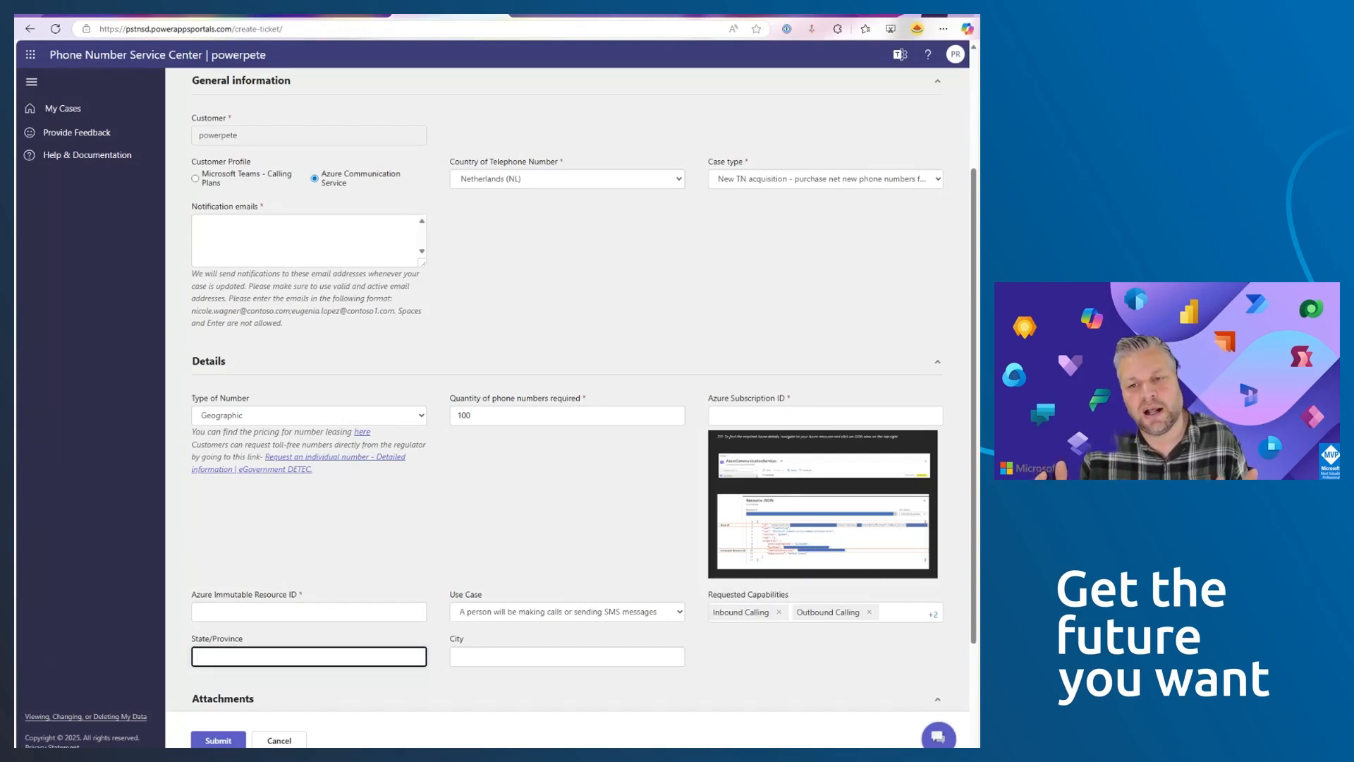
Switch to the Azure portal, close the resource JSON and open the phone numbers of ACS-CCAASDemo.
left_click(331, 17)
left_click(182, 426)
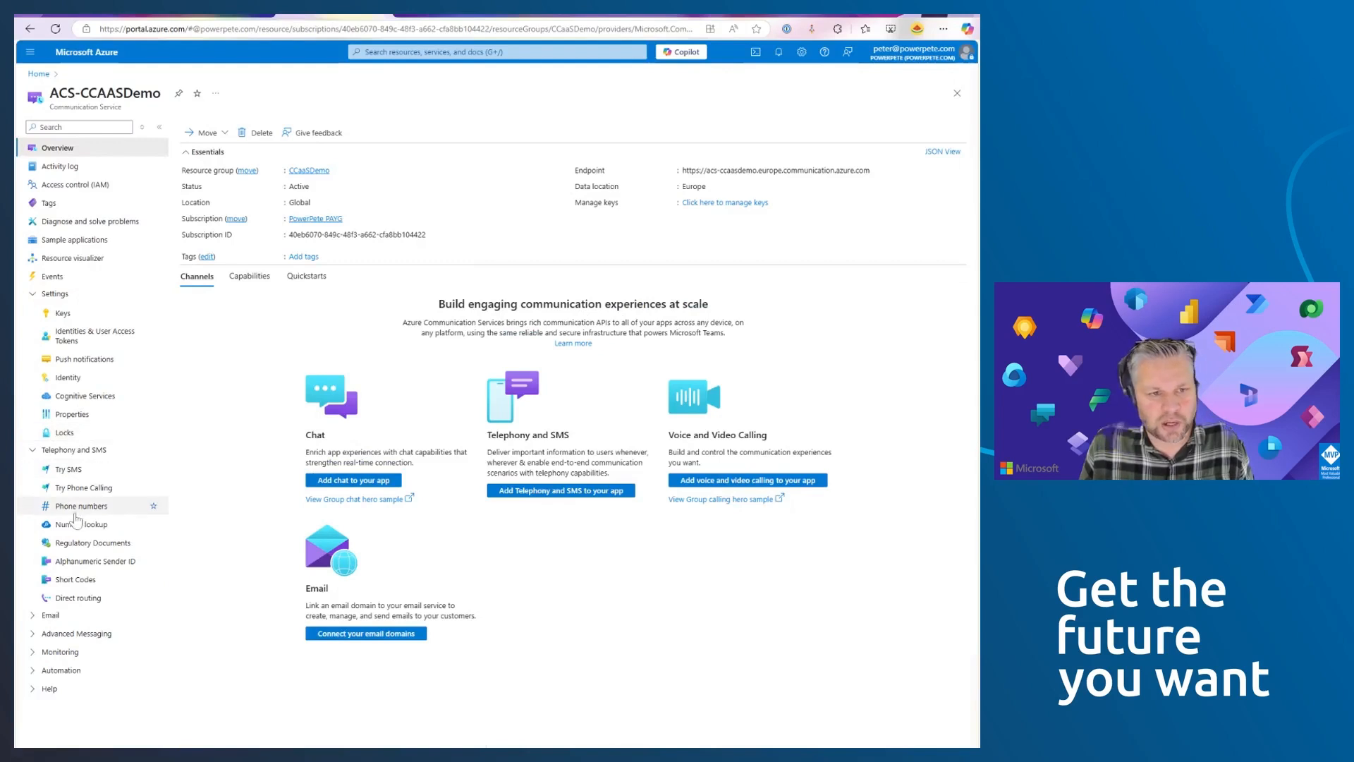
left_click(84, 507)
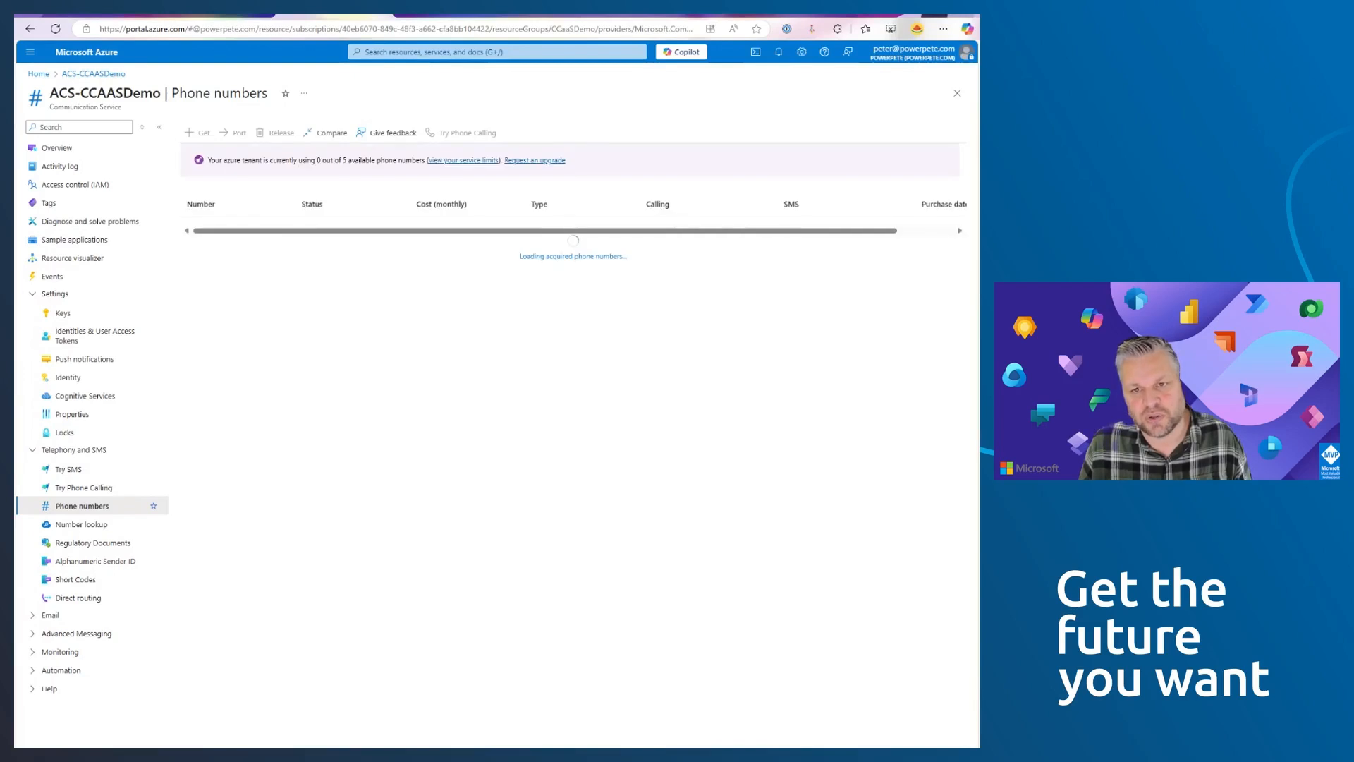
Start a phone number purchase and search for local numbers in the United Kingdom.
left_click(199, 134)
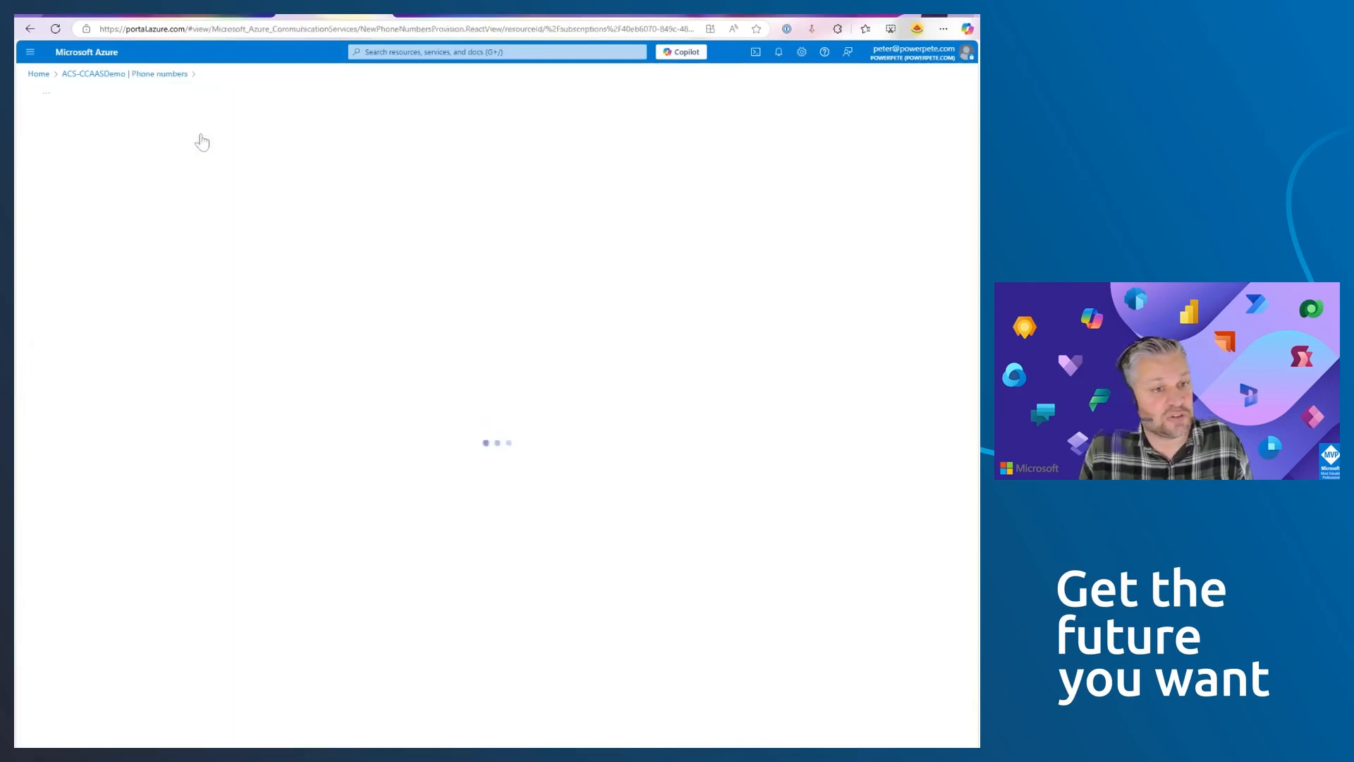
left_click(425, 165)
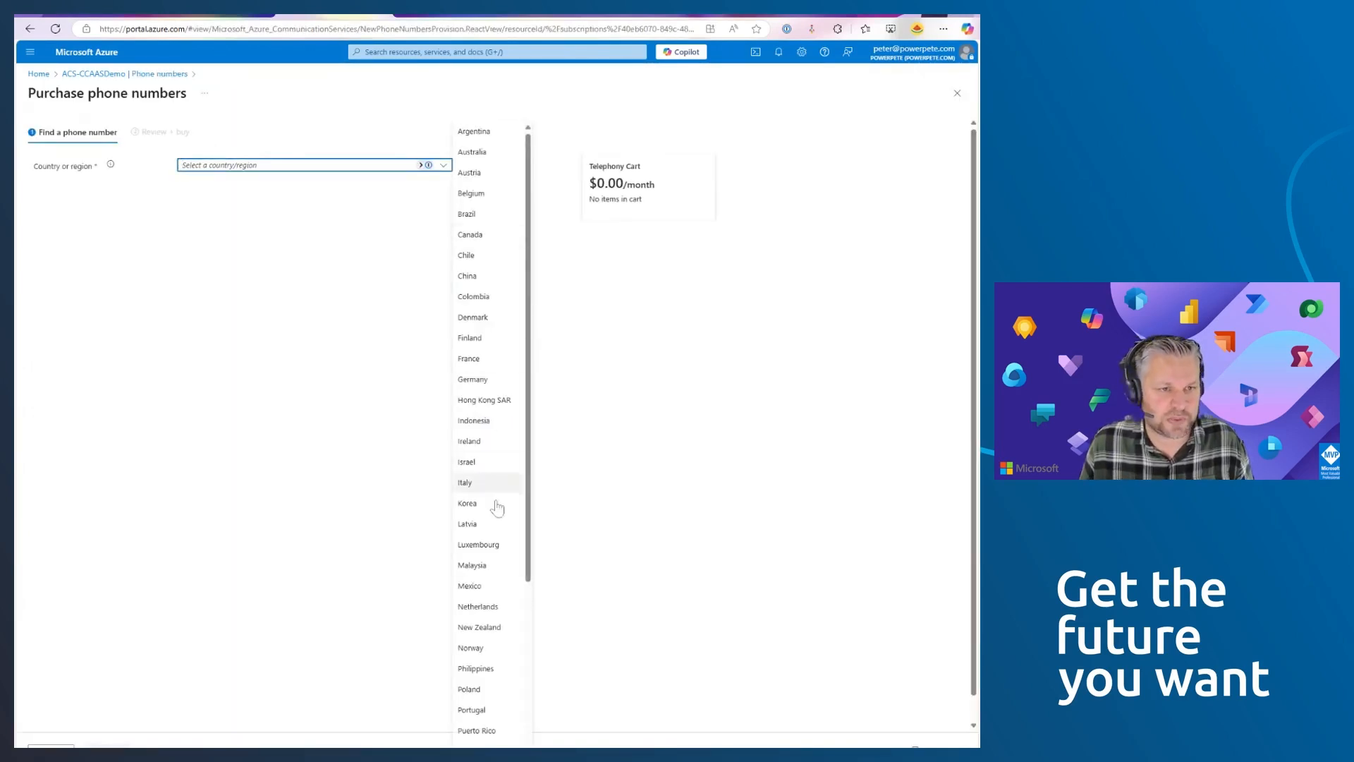
scroll(498, 635, "down", 3)
left_click(501, 713)
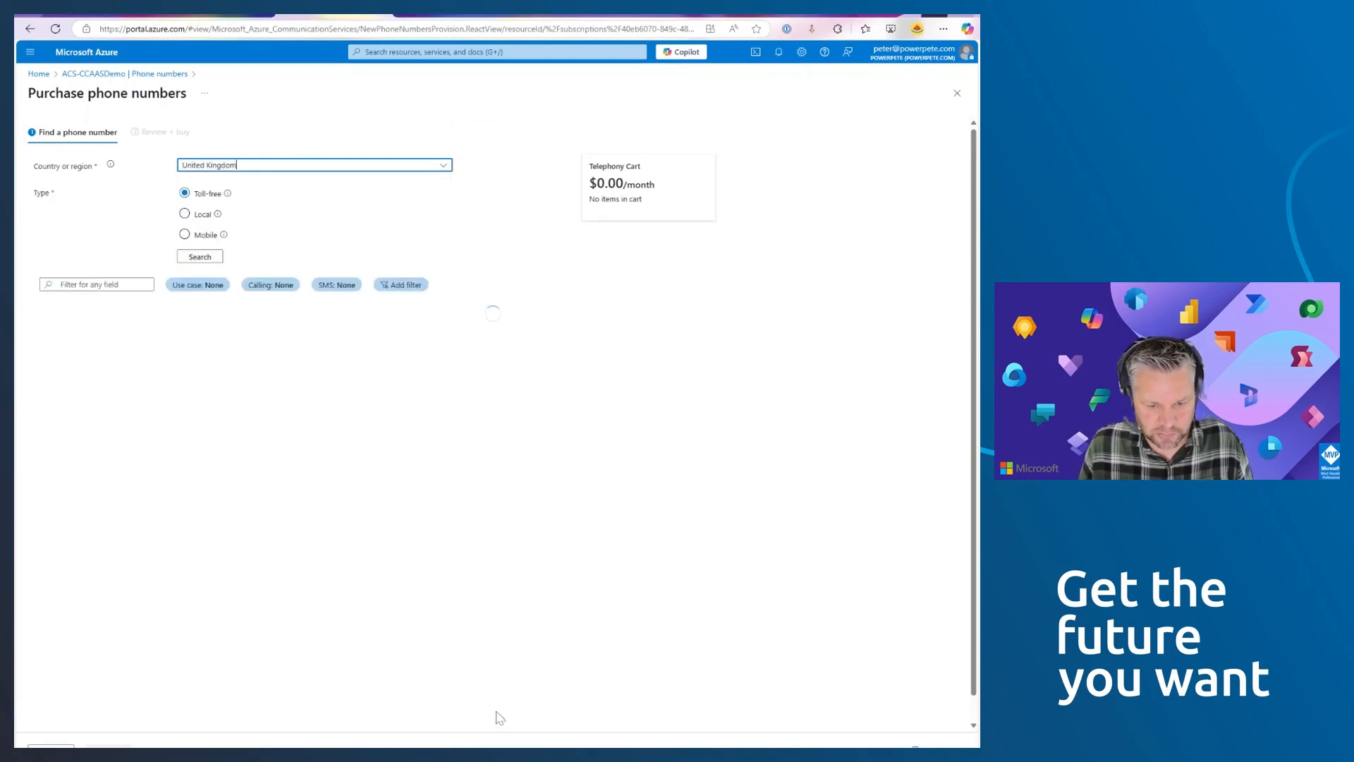
left_click(200, 257)
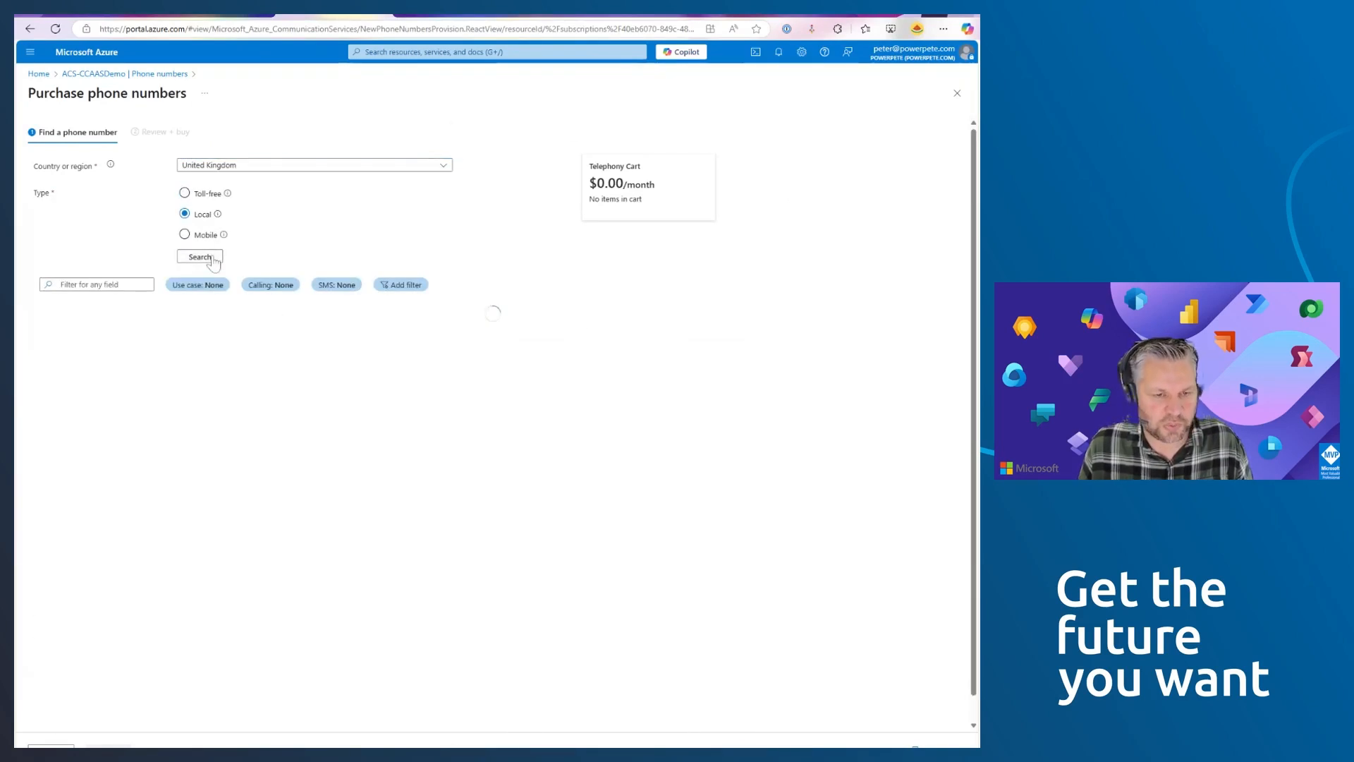
Filter the available numbers by calling capability to those that can make and receive calls, leaving SMS without a filter.
left_click(290, 286)
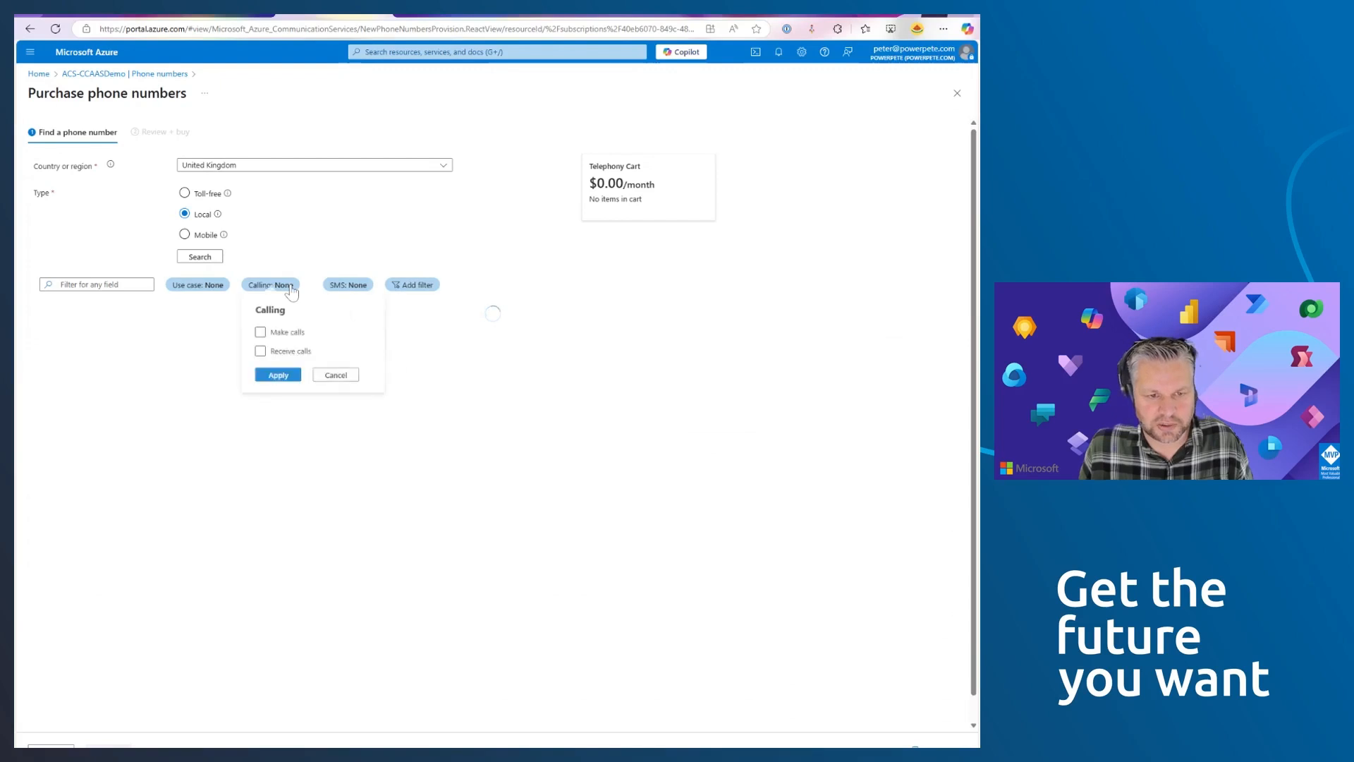
left_click(285, 339)
left_click(286, 357)
left_click(279, 381)
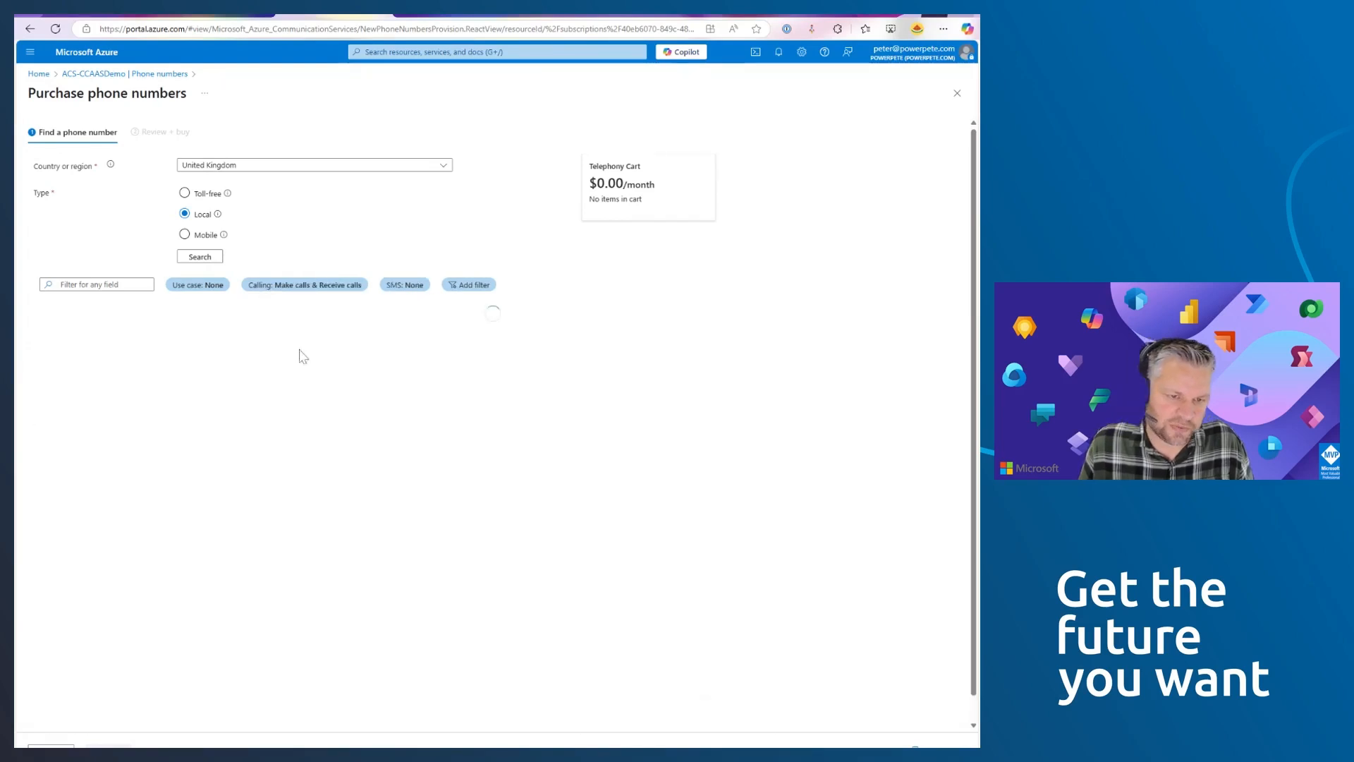
left_click(405, 285)
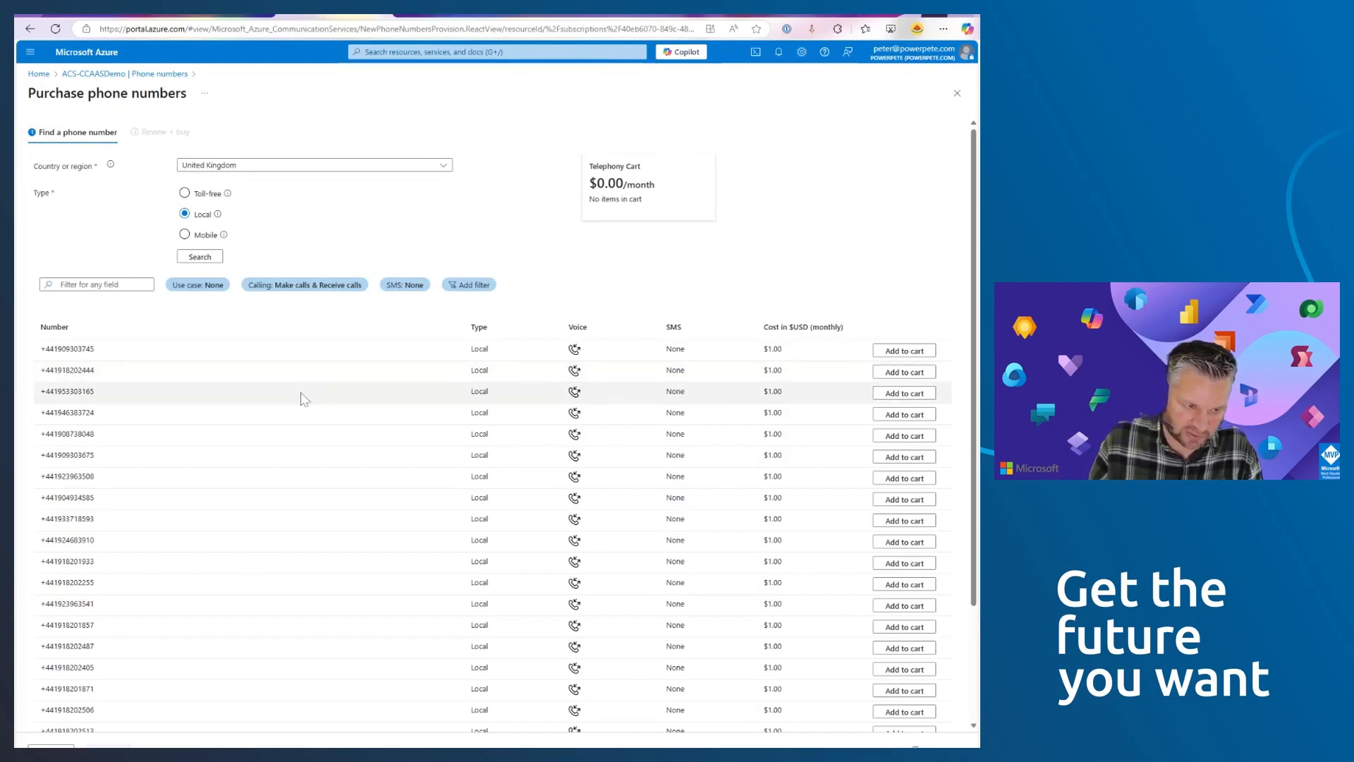
Add the second listed United Kingdom local number to the cart and complete its purchase.
left_click(886, 376)
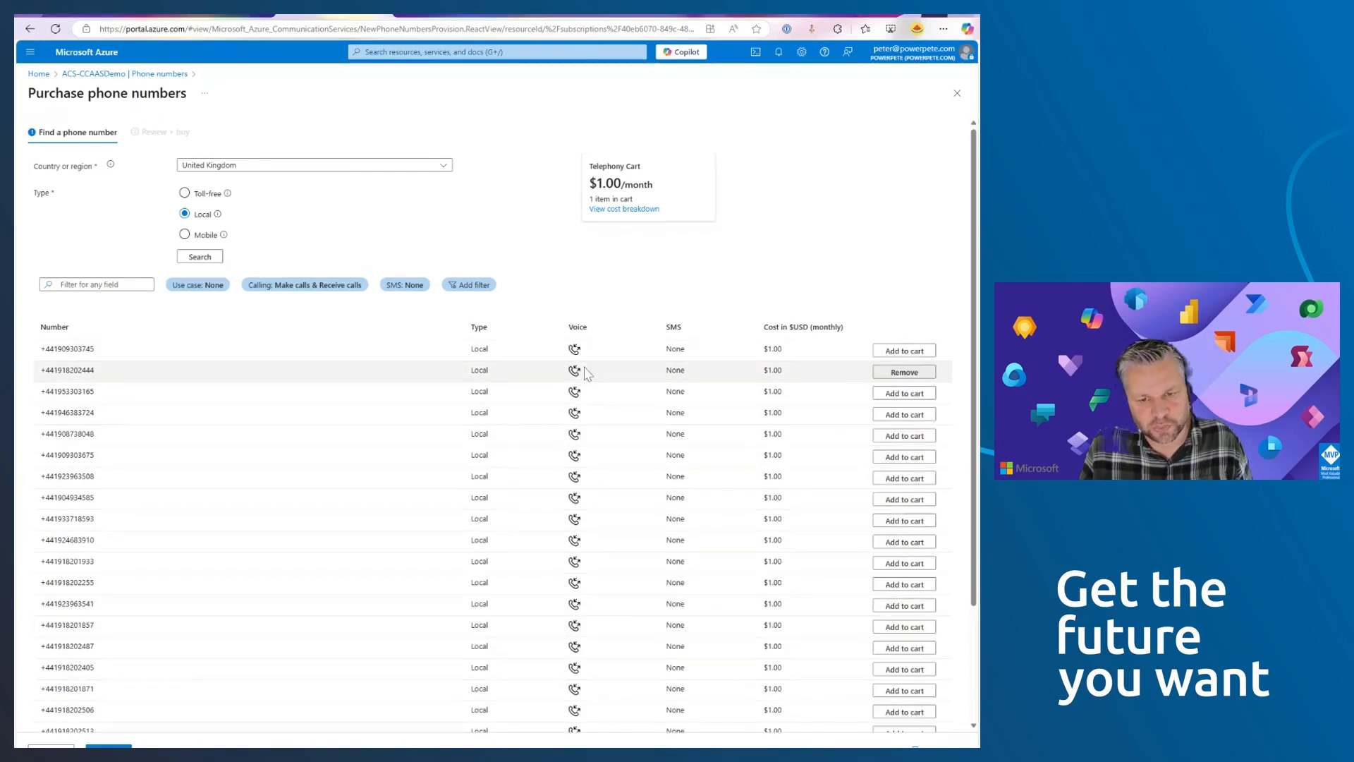
left_click(108, 747)
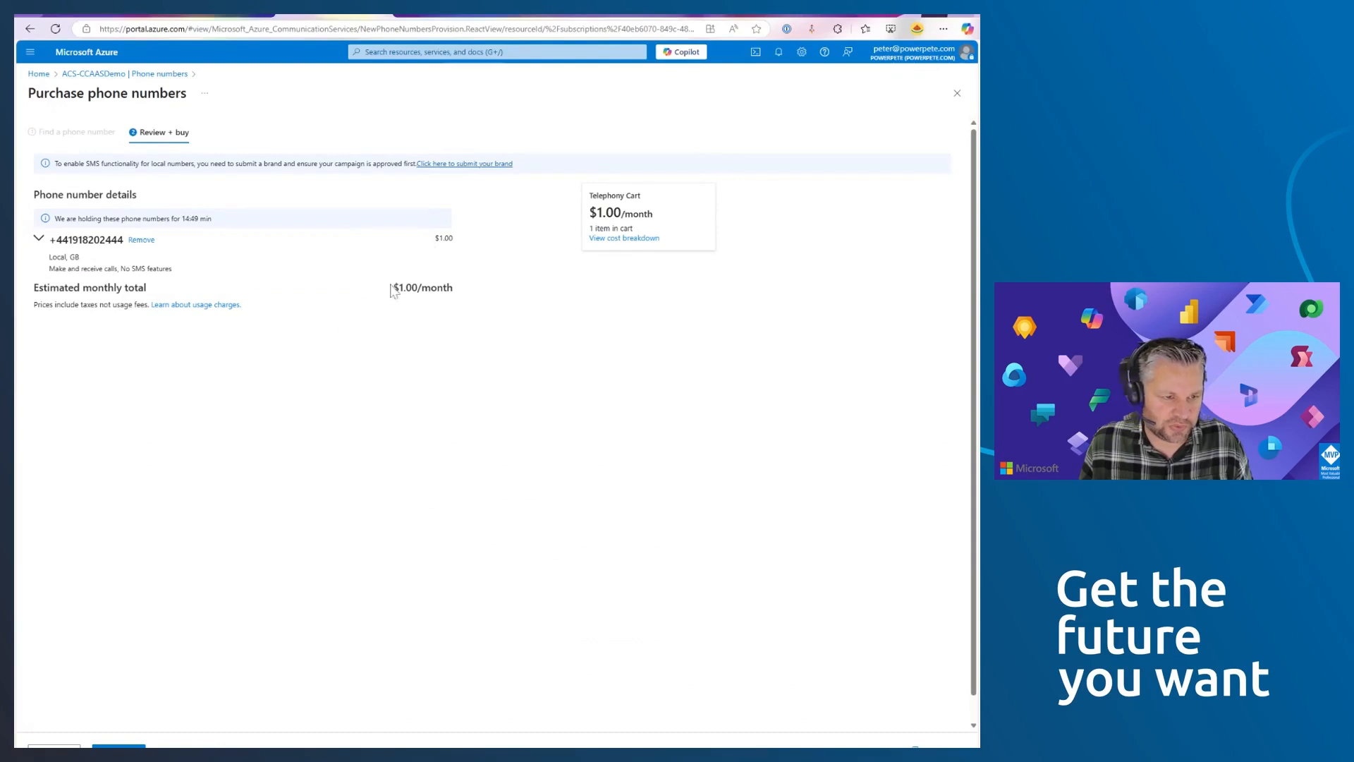
left_click(119, 746)
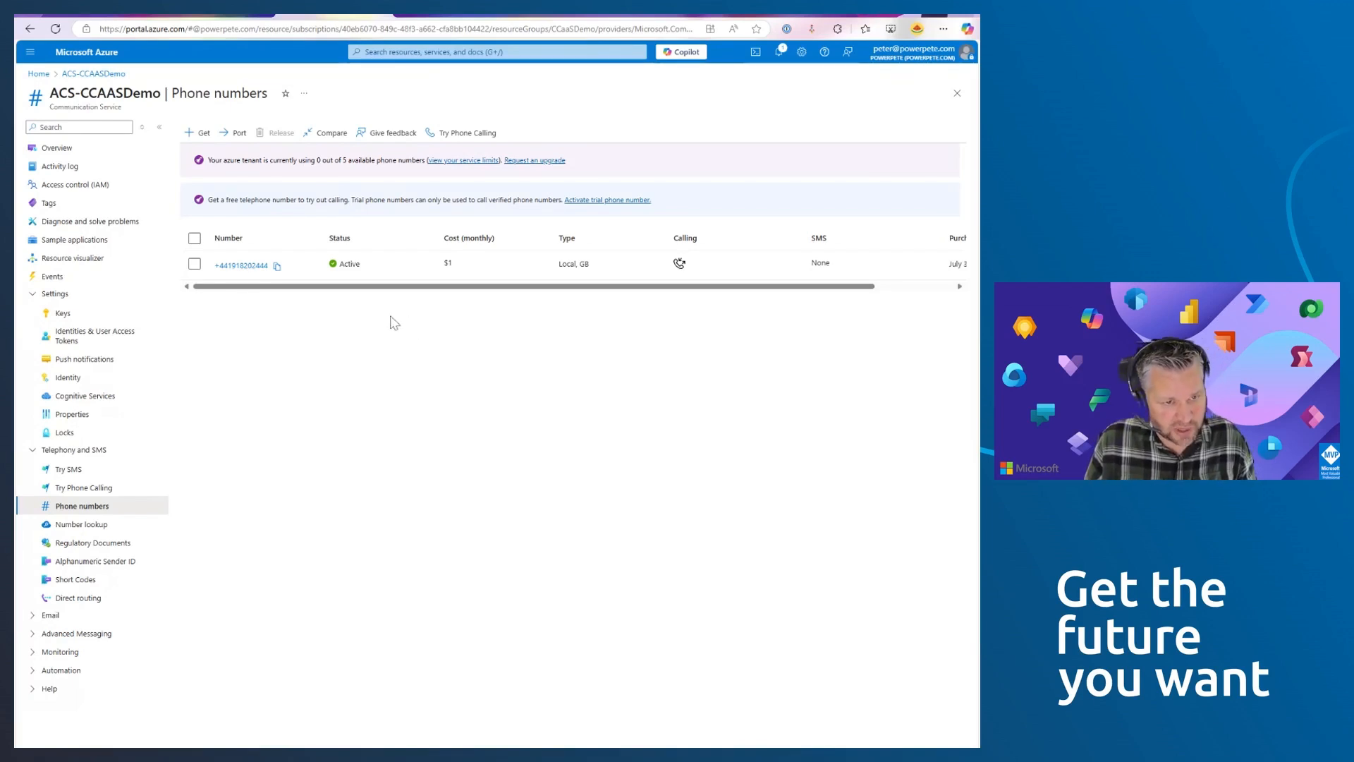
Switch to the Copilot Service admin center and sync the phone numbers from Azure Communication Services through the advanced telephony settings.
left_click(219, 16)
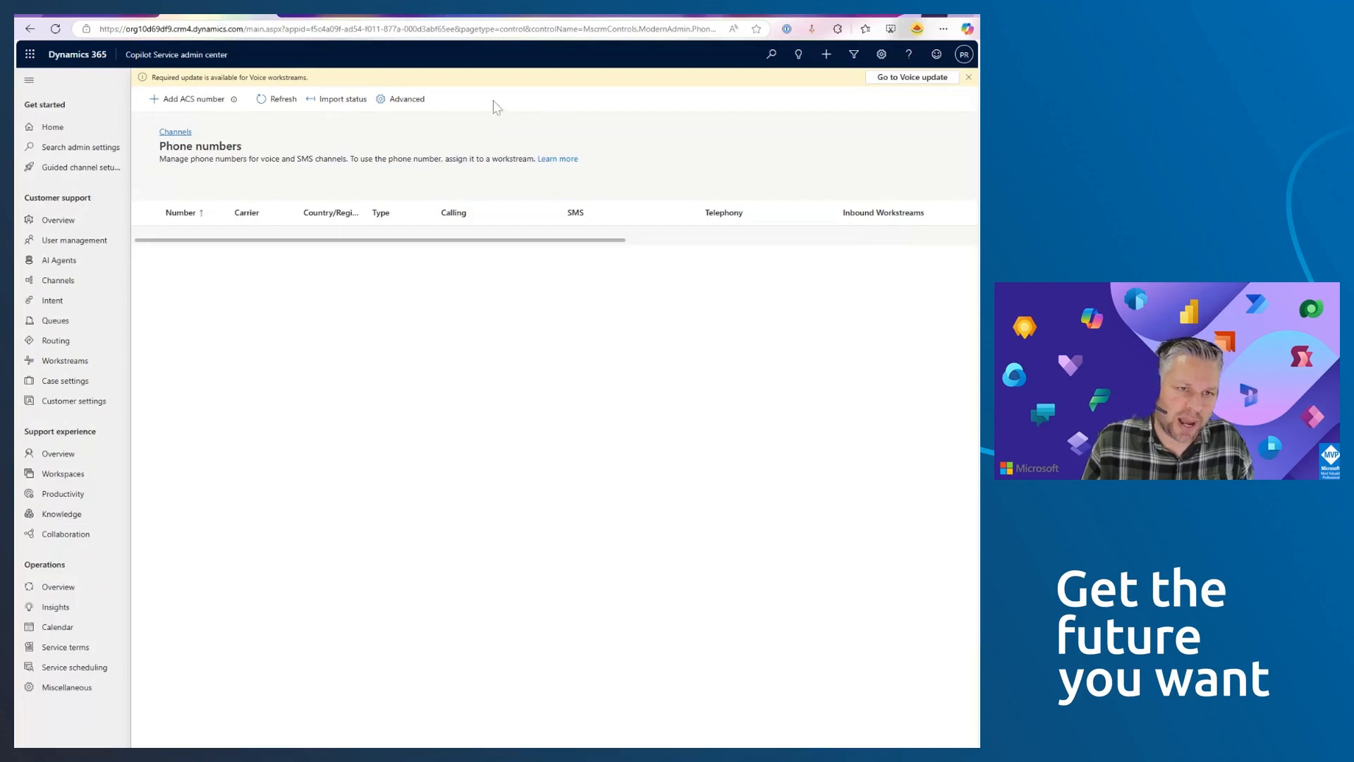
left_click(408, 99)
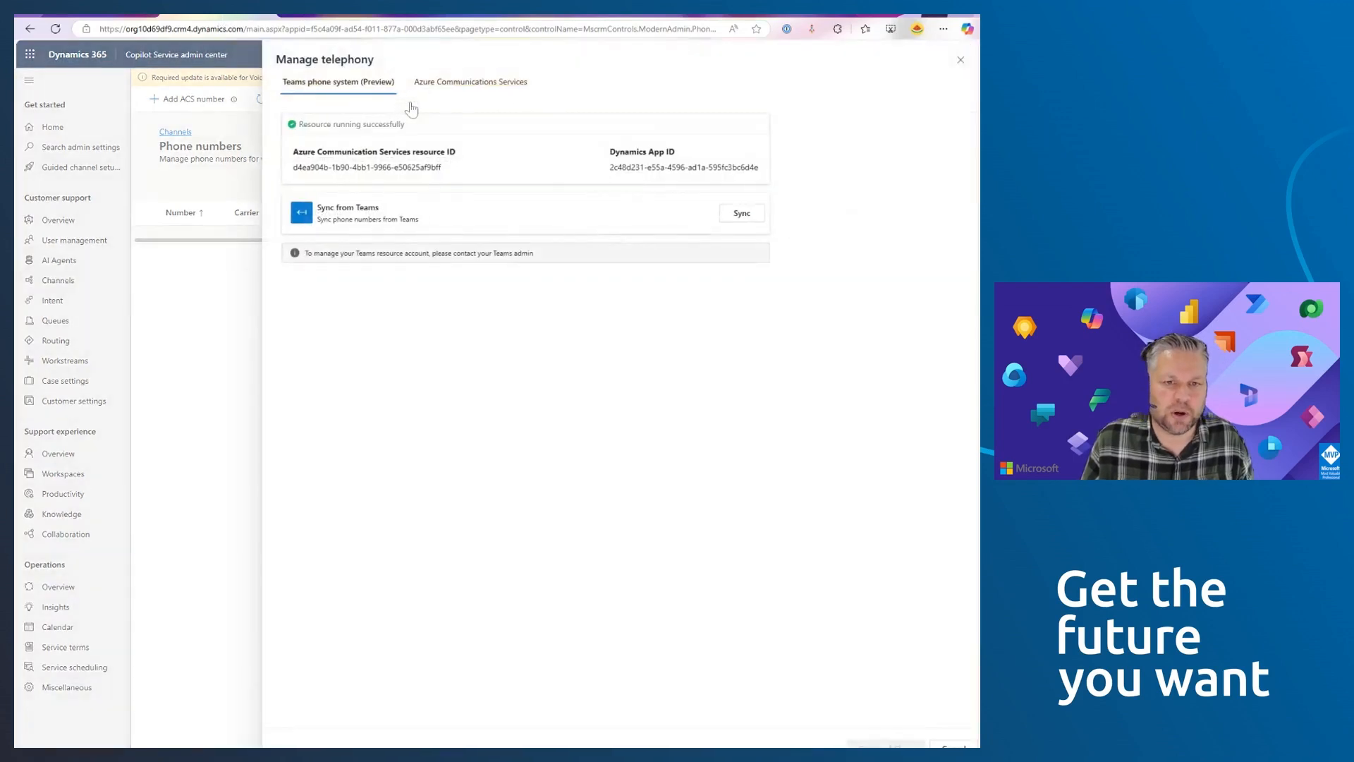
left_click(449, 85)
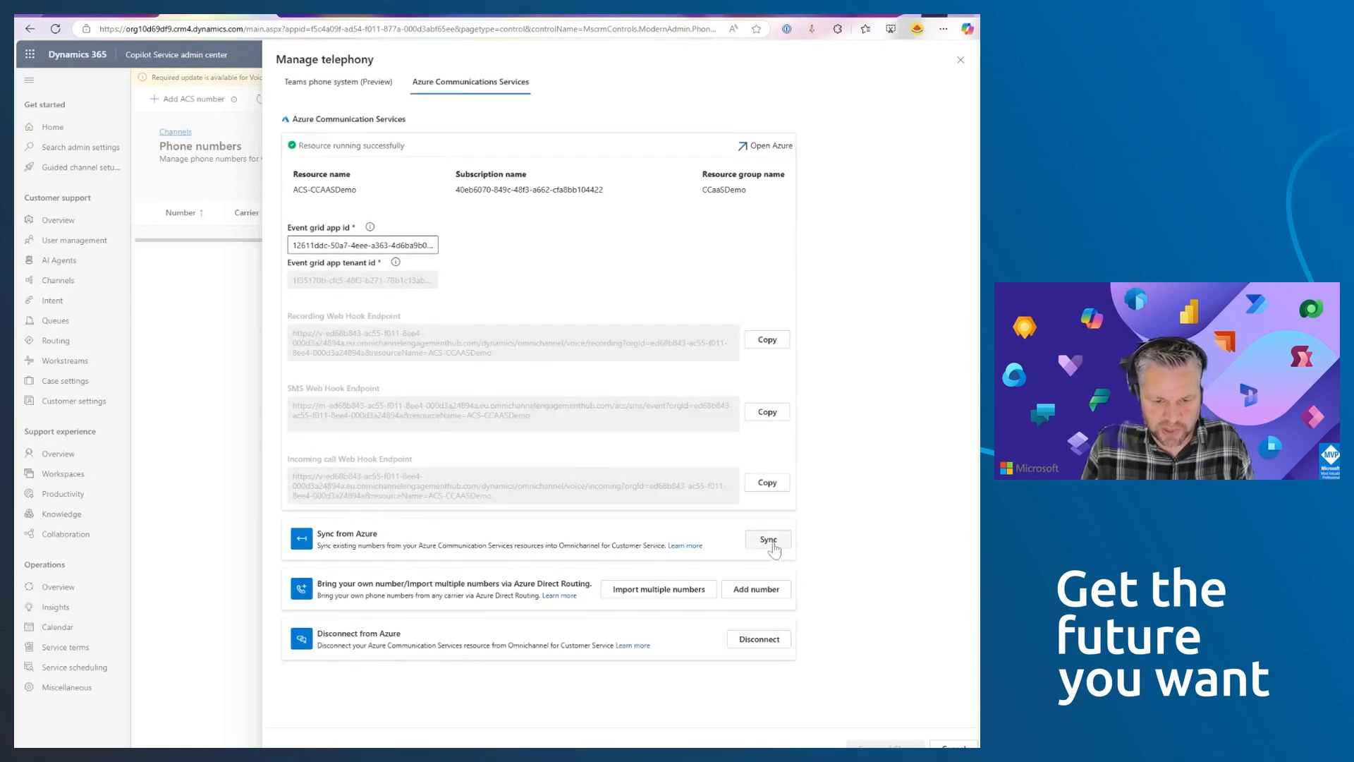
left_click(770, 541)
left_click(506, 445)
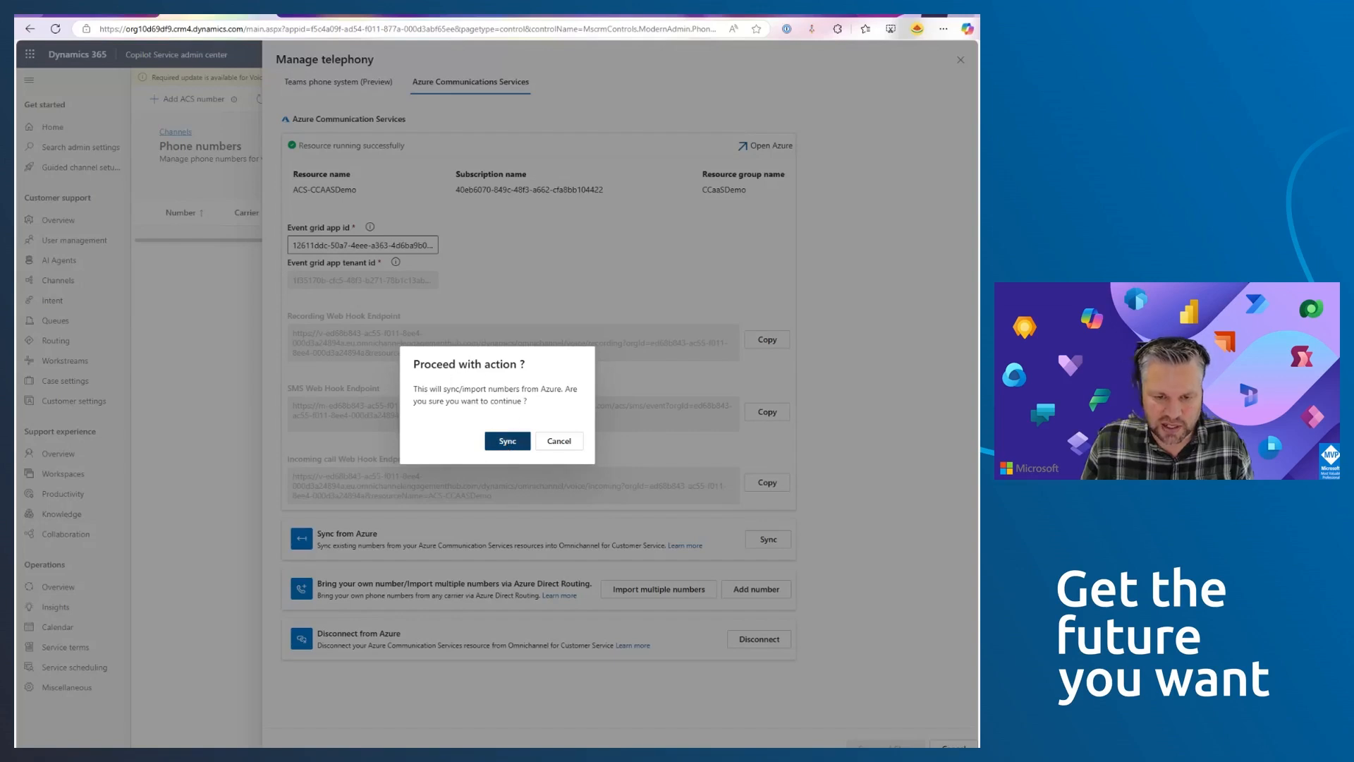
left_click(519, 442)
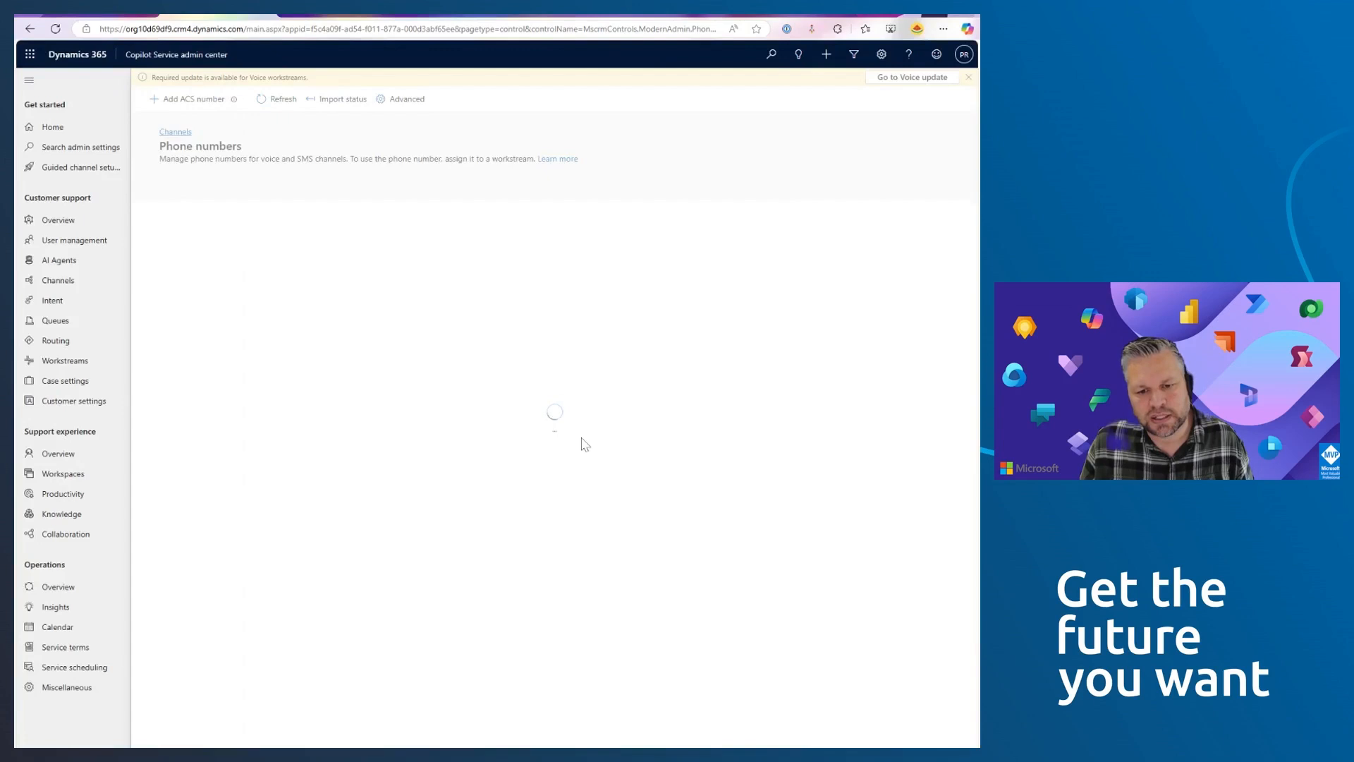
left_click(960, 60)
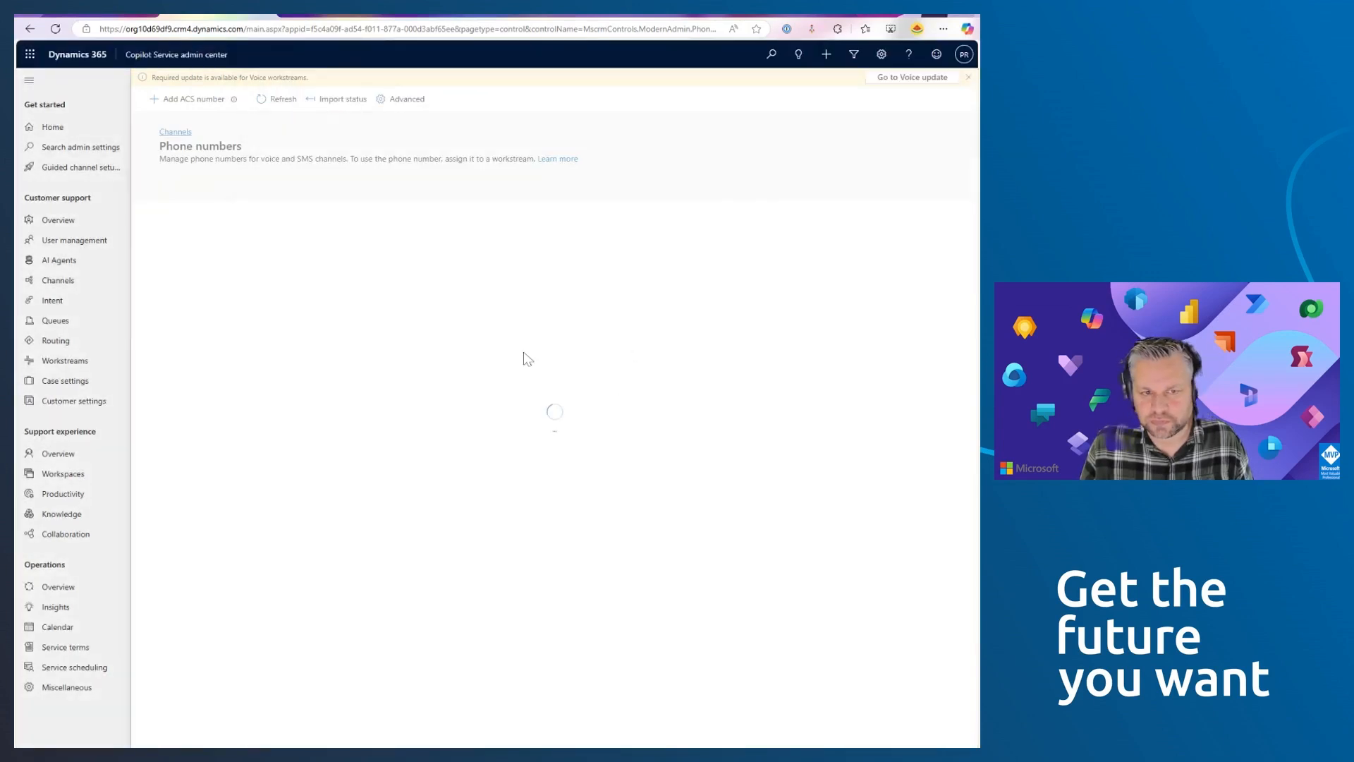